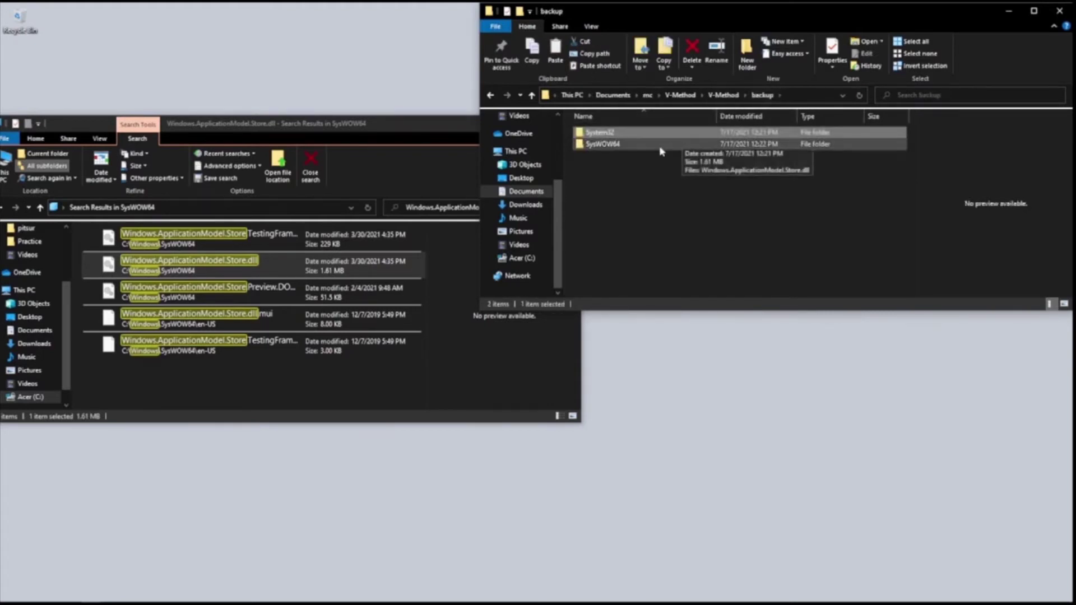
- Browse the backup's SysWOW64 folder, then return to the V-Method folder
double_click(603, 144)
click(685, 96)
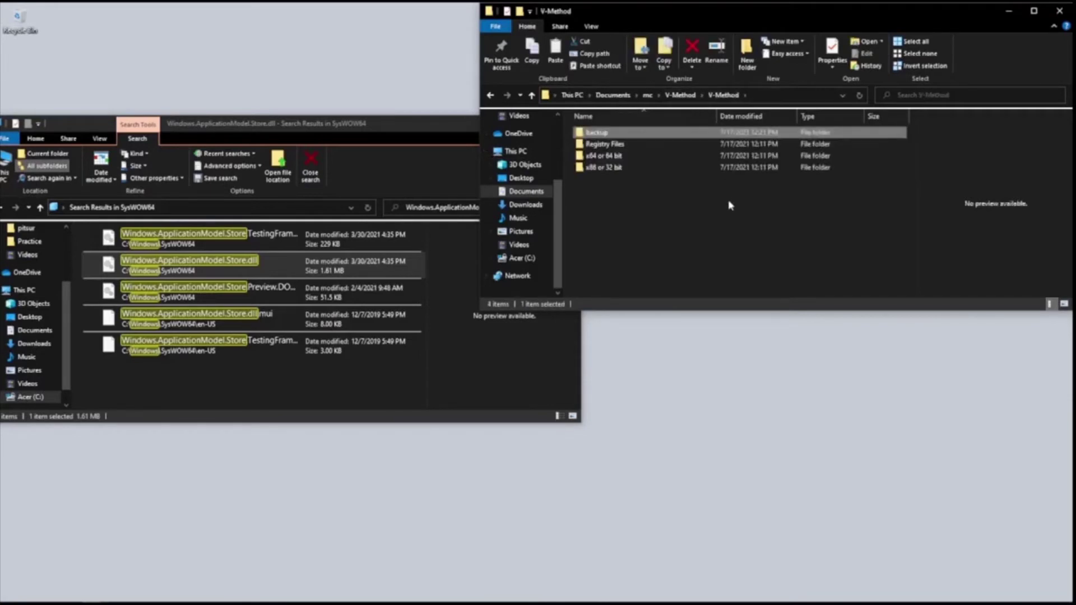
click(710, 194)
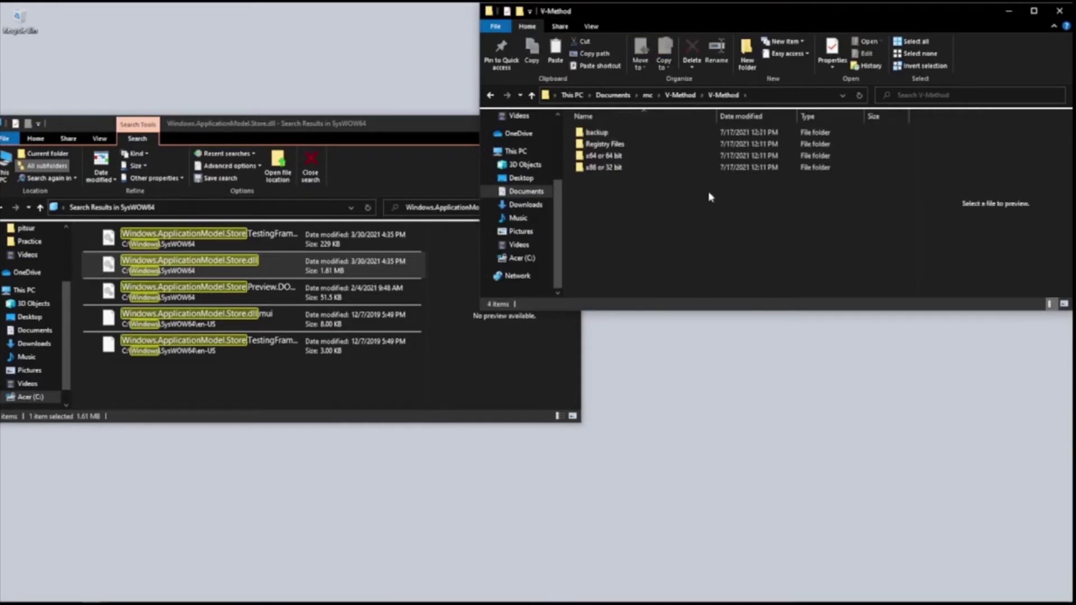
click(490, 95)
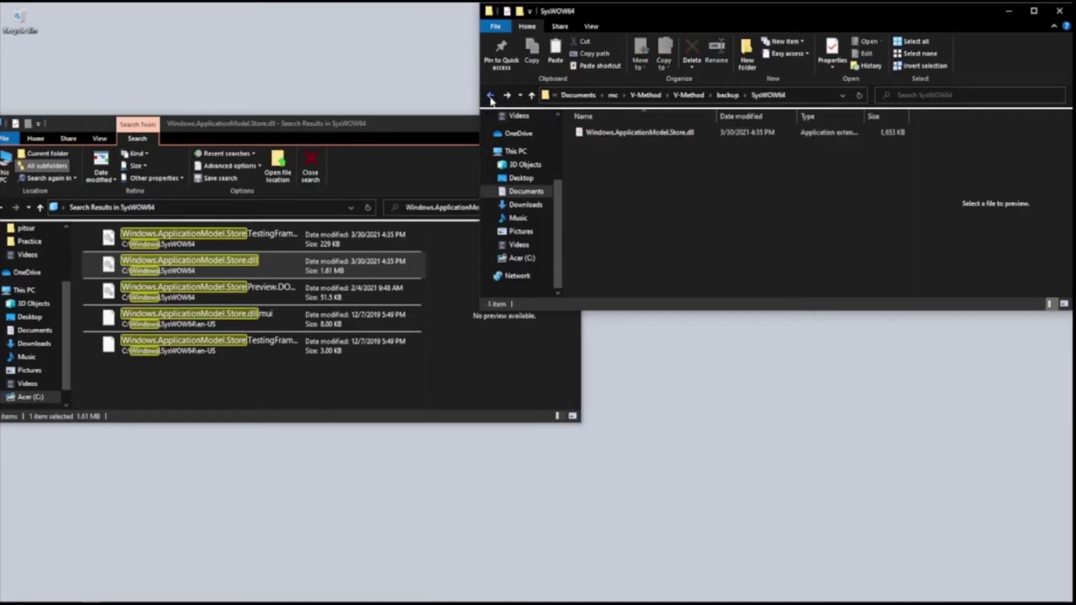
click(490, 96)
click(490, 96)
click(491, 96)
click(490, 96)
click(490, 95)
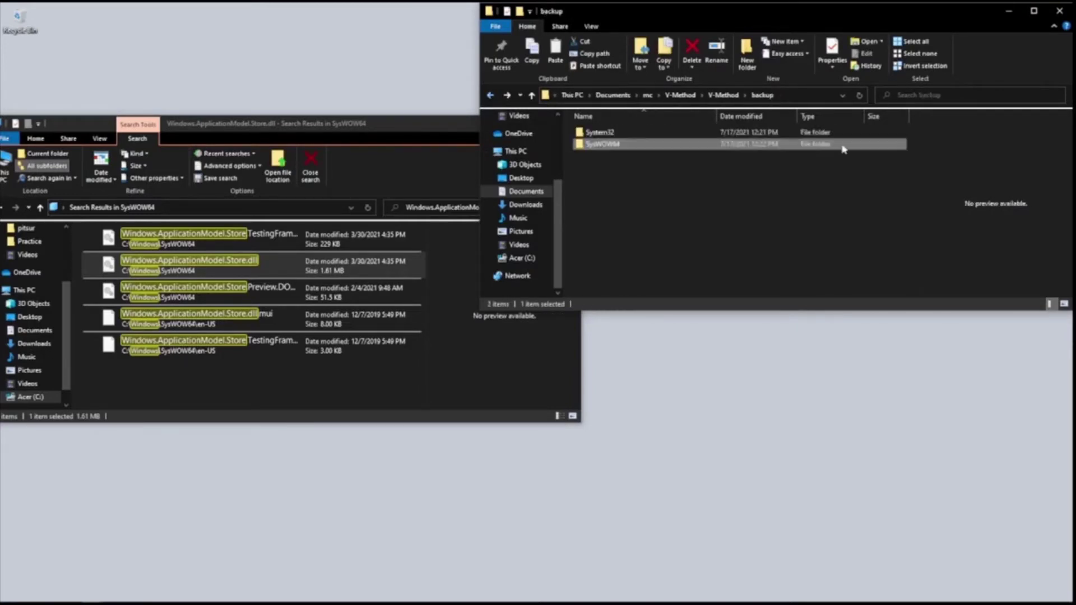
click(723, 95)
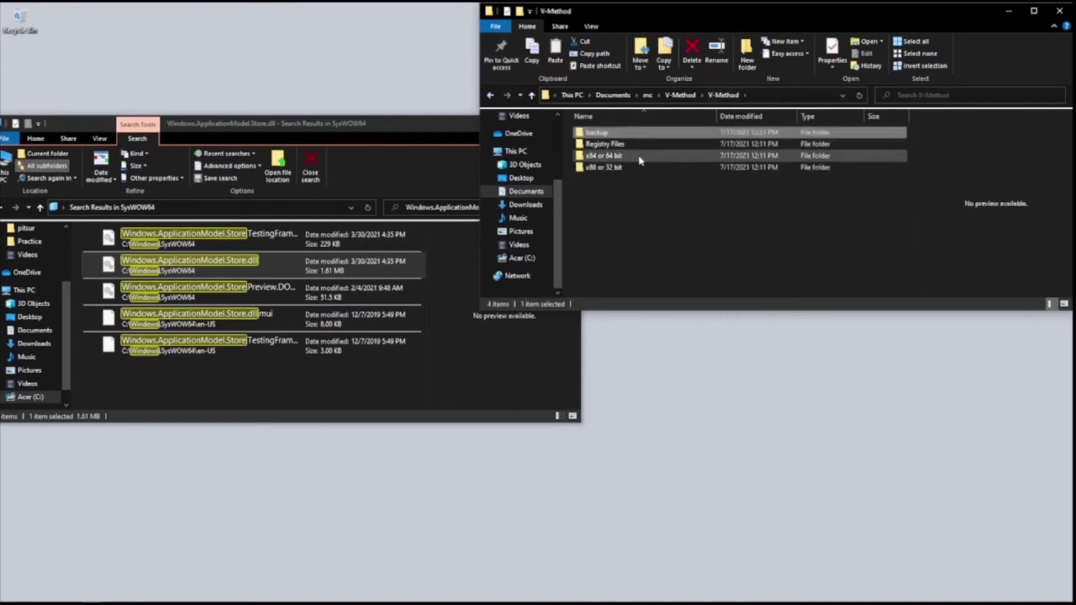
click(626, 146)
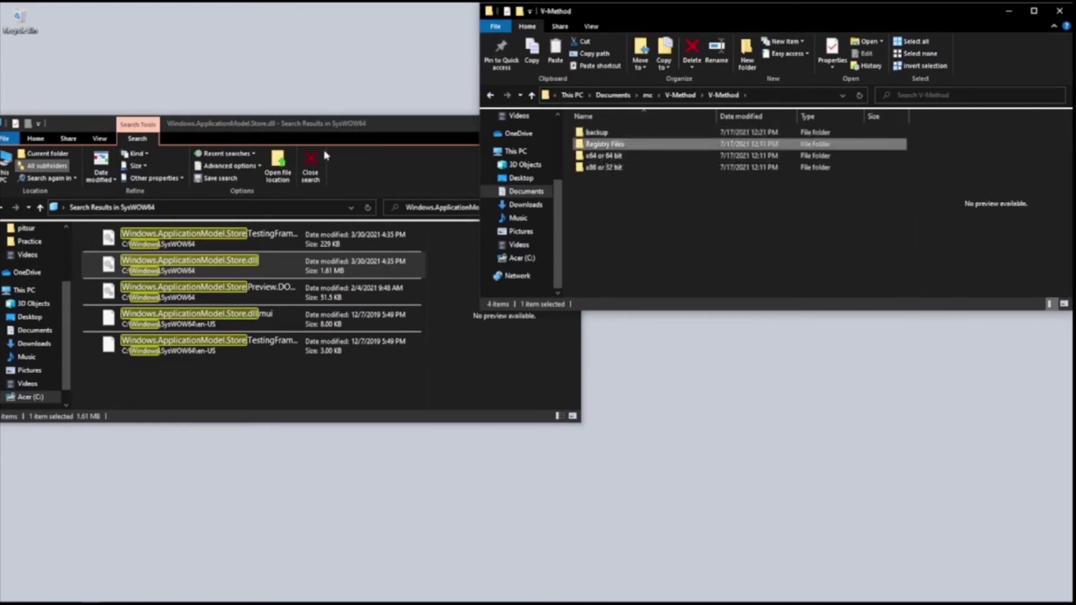
- Clear the SysWOW64 search and show the Windows folder with System32 and SysWOW64
drag(375, 115, 381, 79)
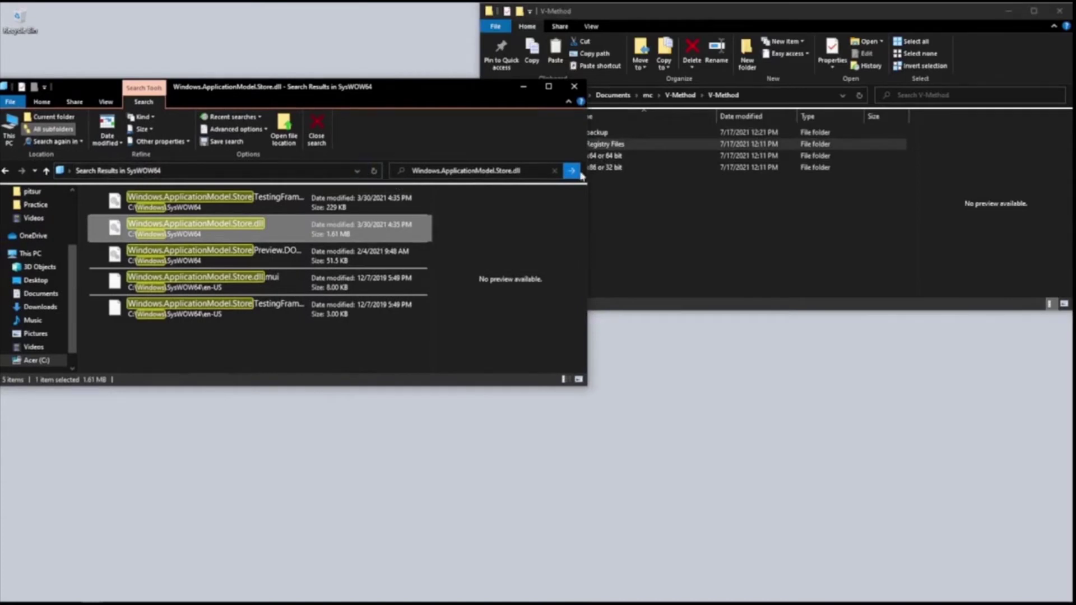
click(554, 171)
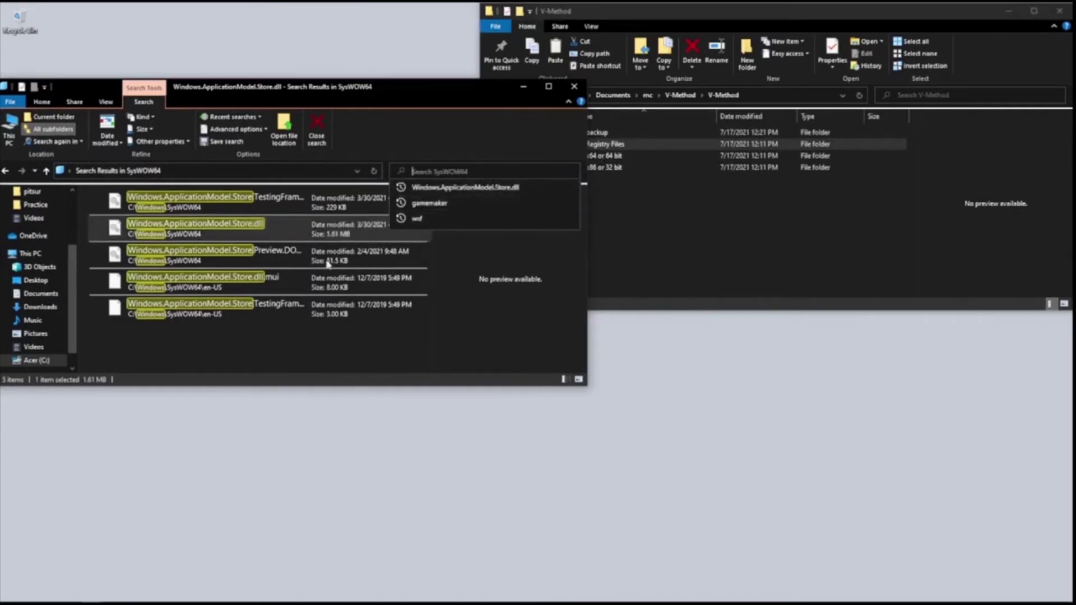
click(5, 174)
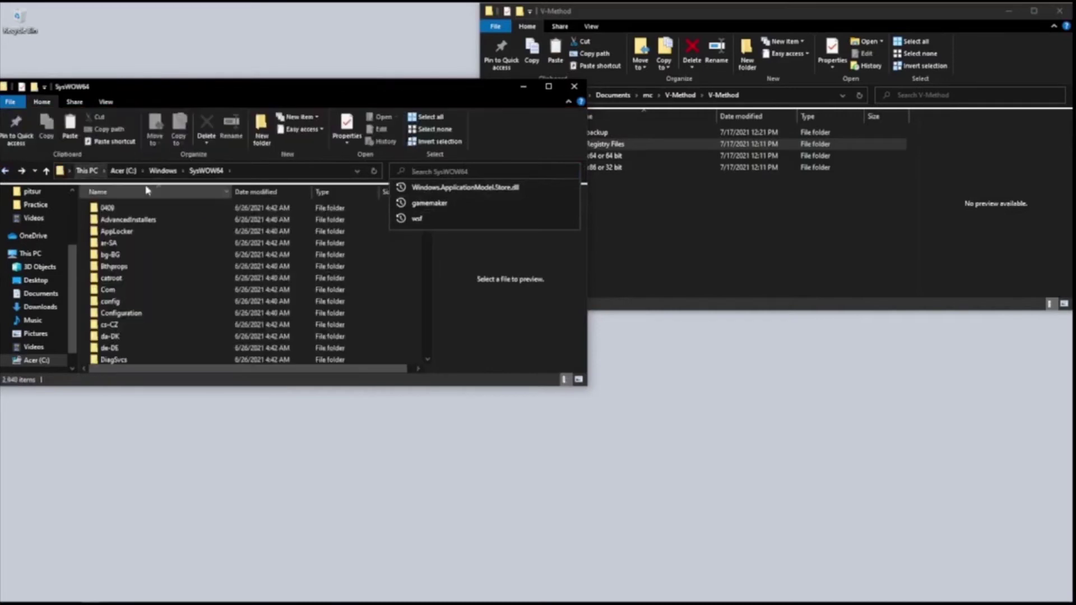
click(166, 172)
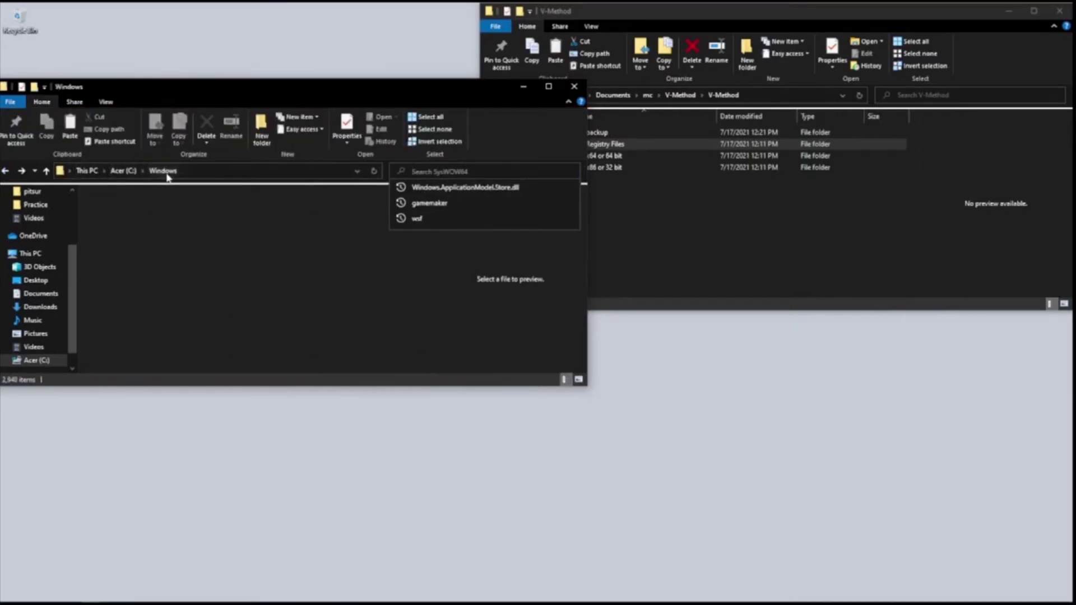
scroll(259, 300, down, 2)
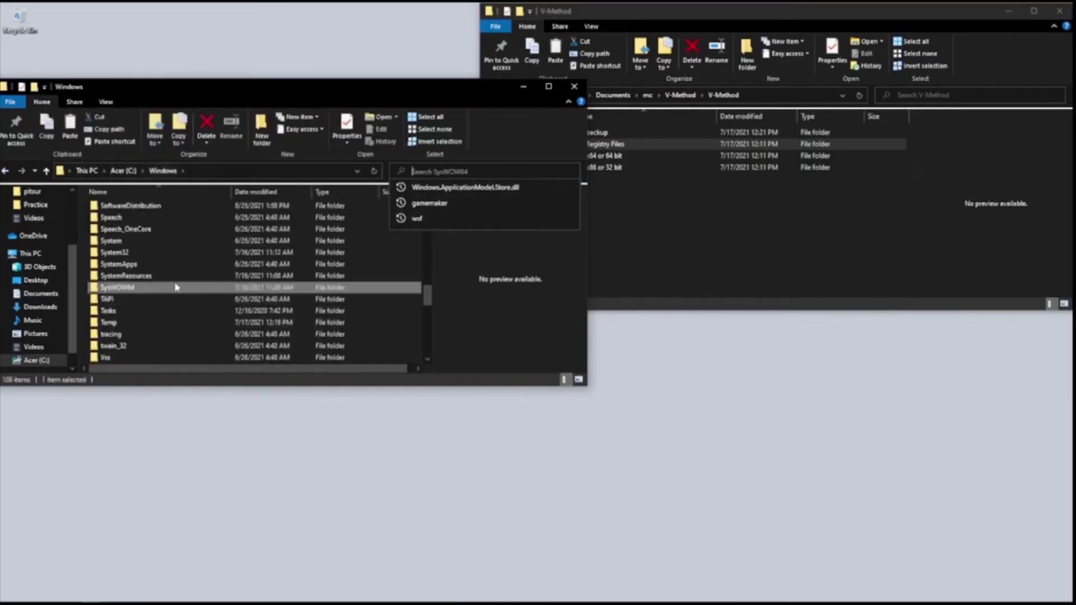
click(163, 253)
click(162, 287)
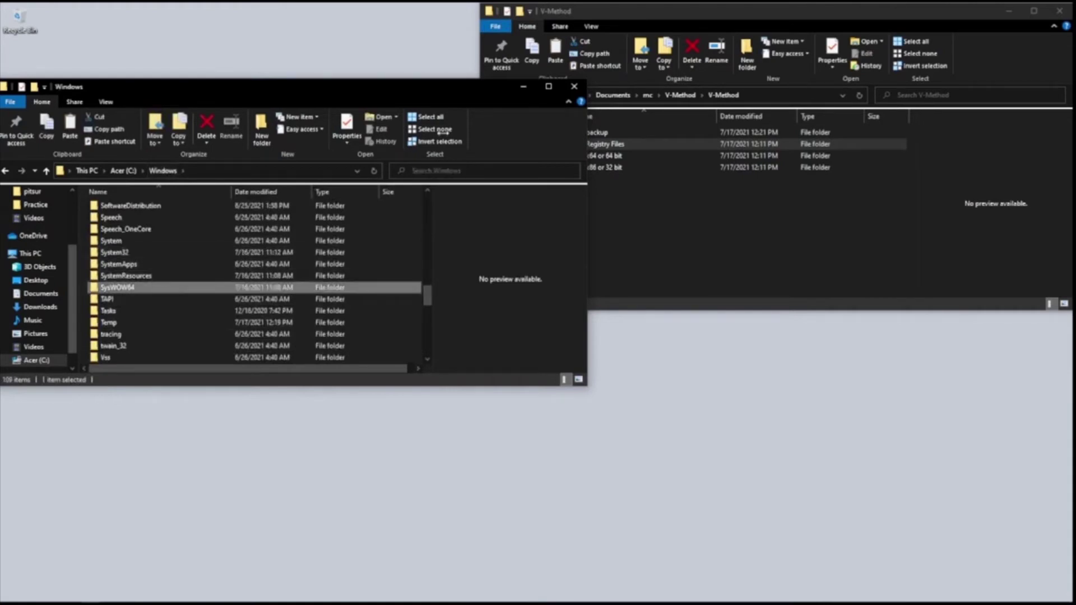
- Open the Registry Files folder in the V-Method window
click(594, 236)
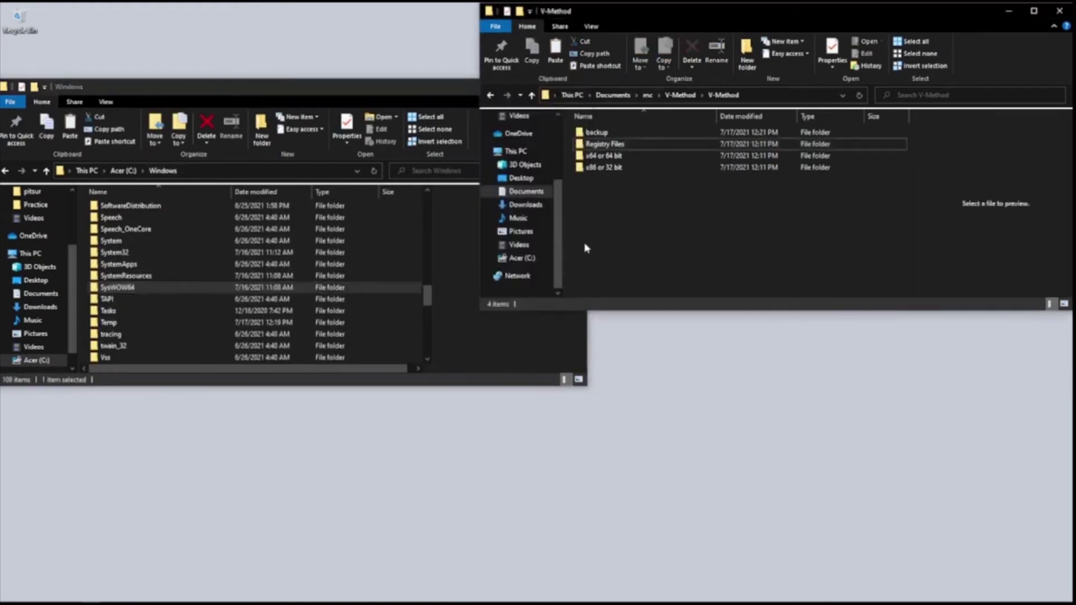
click(613, 144)
double_click(613, 146)
- Import ON-Ownership.reg, dismiss the success message, and go back to the V-Method folder
click(638, 144)
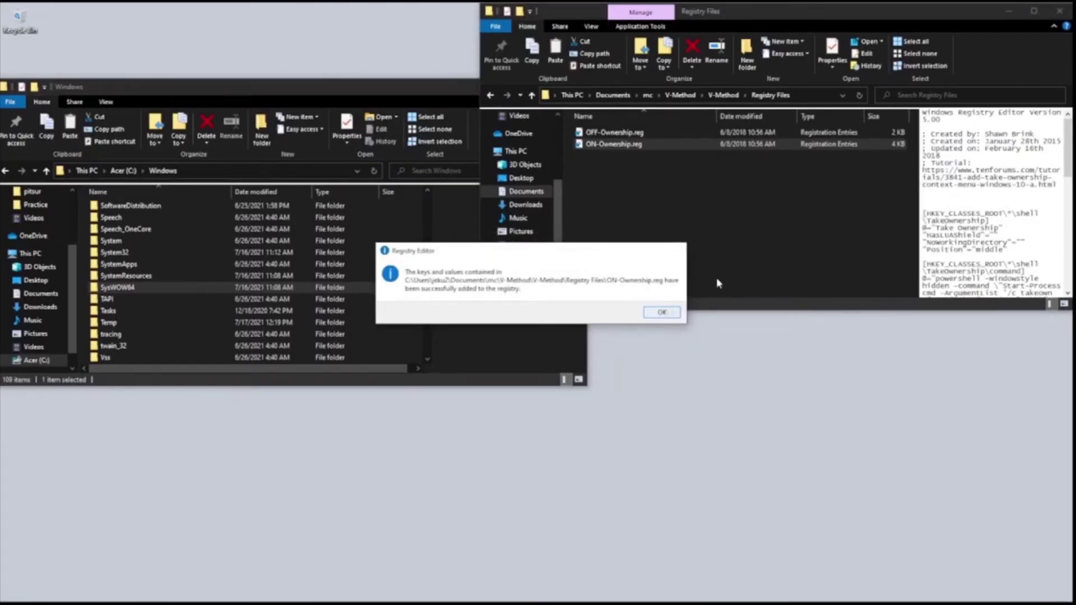
key(Return)
click(710, 96)
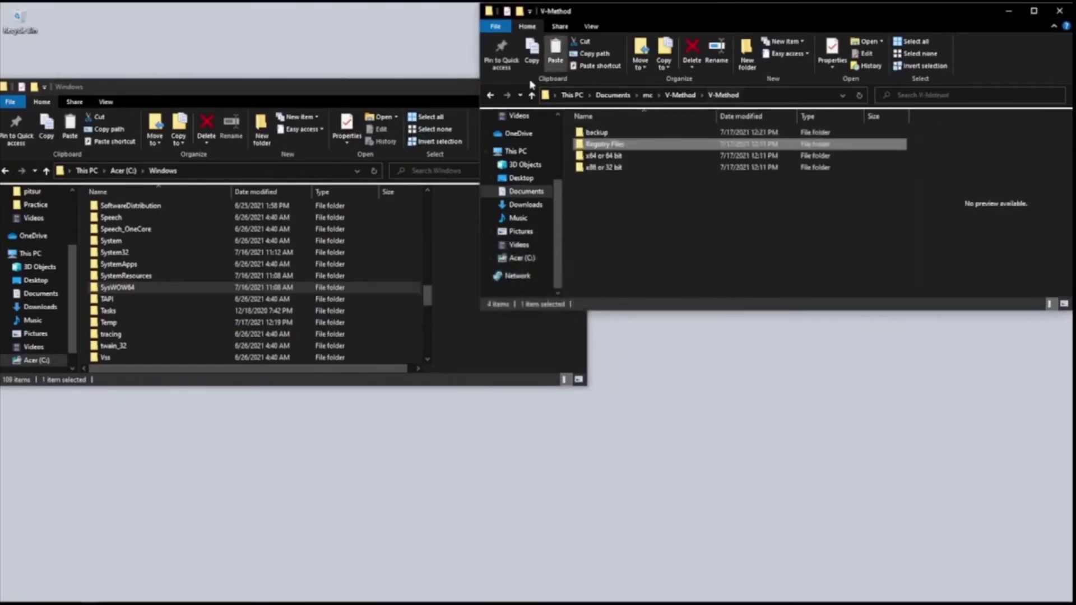
click(158, 253)
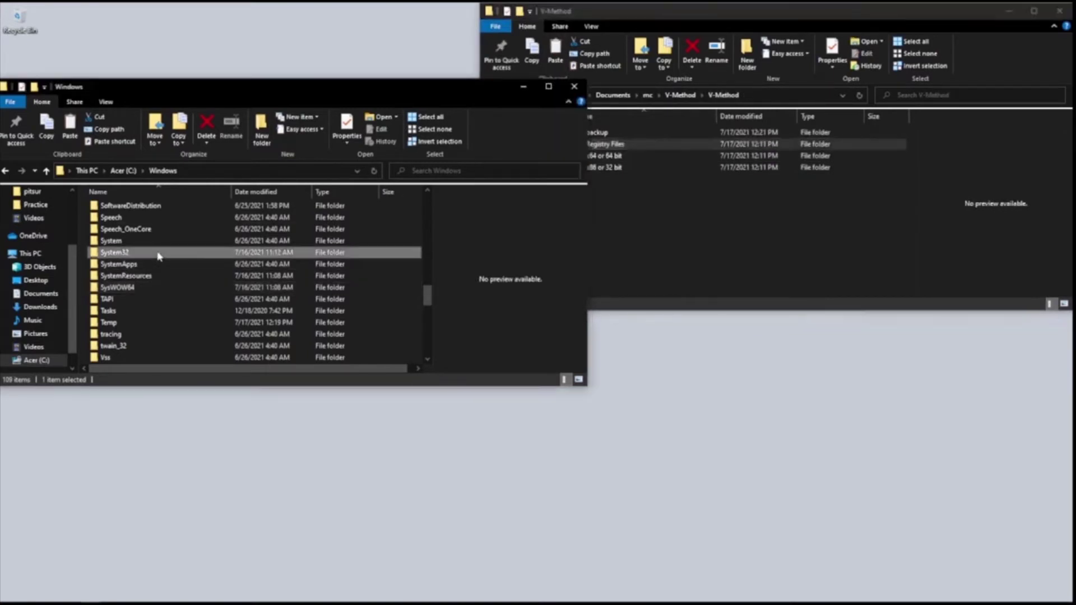
click(623, 174)
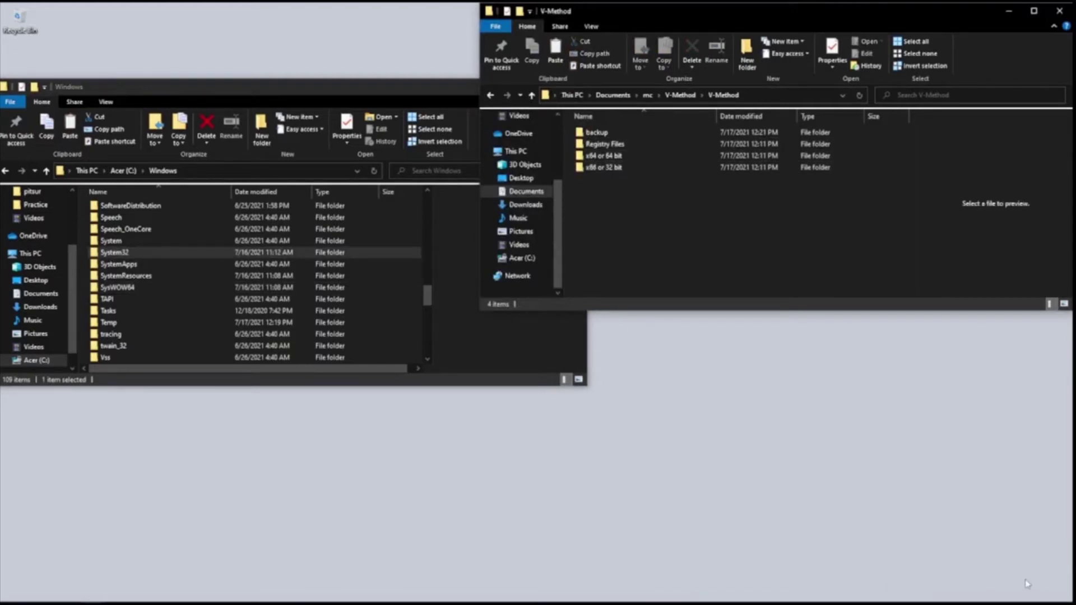
click(1049, 597)
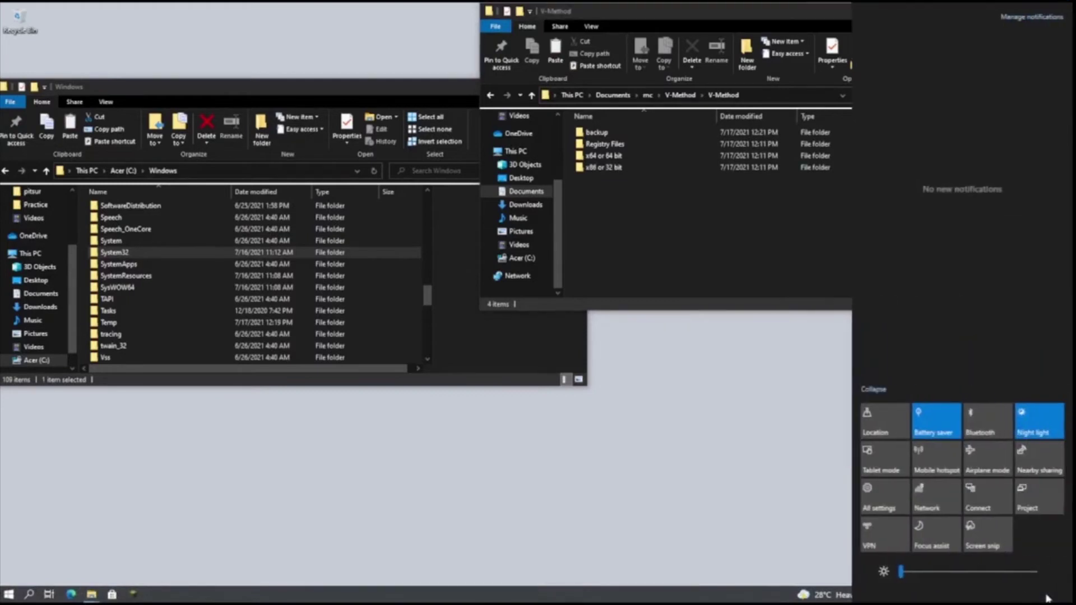
click(878, 506)
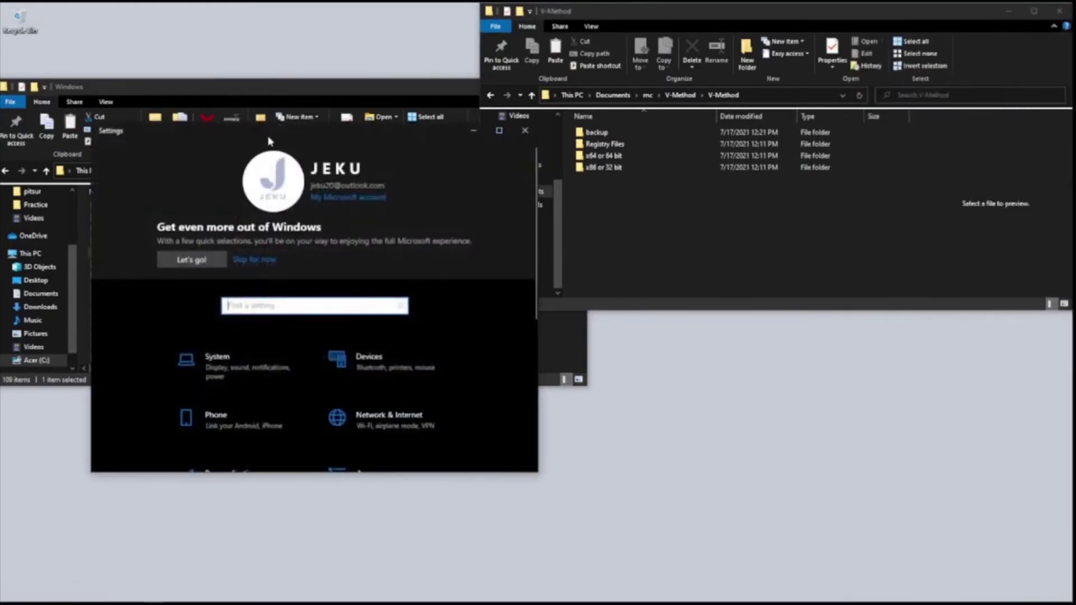
drag(268, 141, 485, 97)
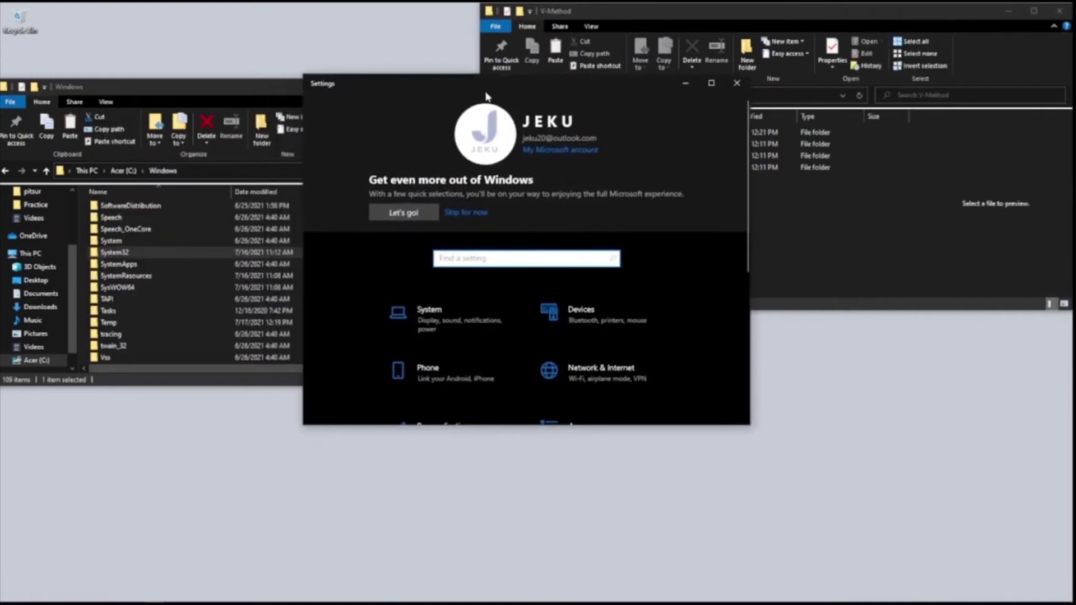
click(451, 302)
scroll(371, 317, down, 3)
click(352, 367)
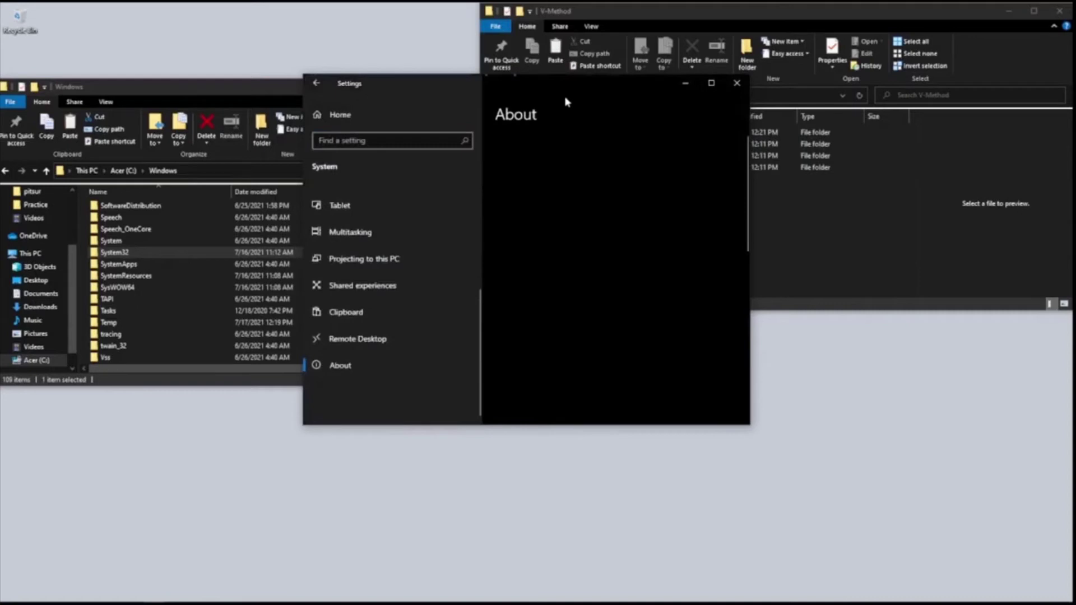
drag(560, 92, 520, 123)
scroll(533, 289, down, 2)
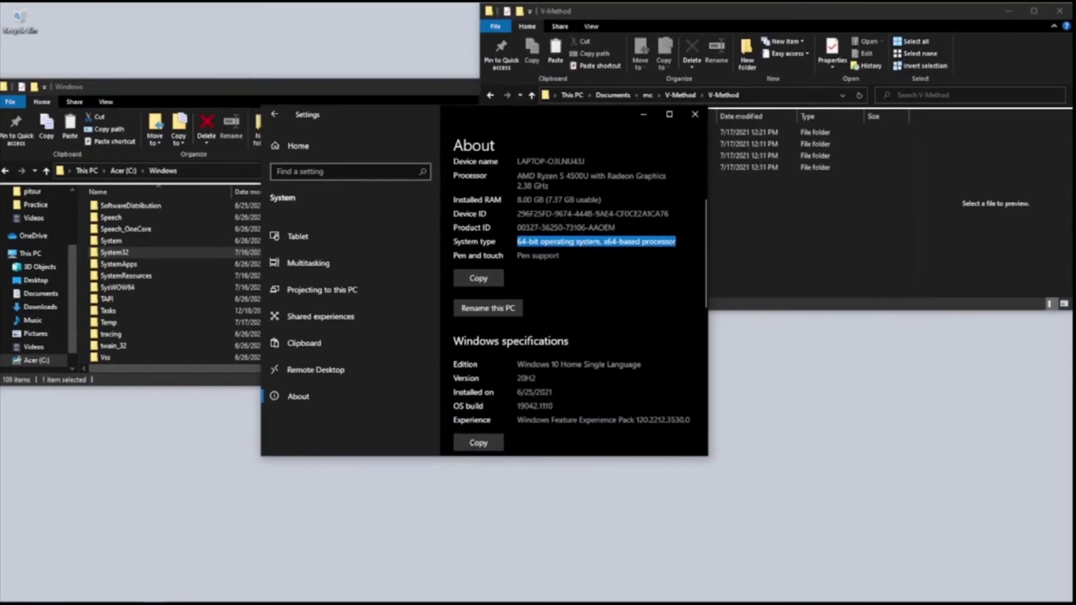
click(512, 247)
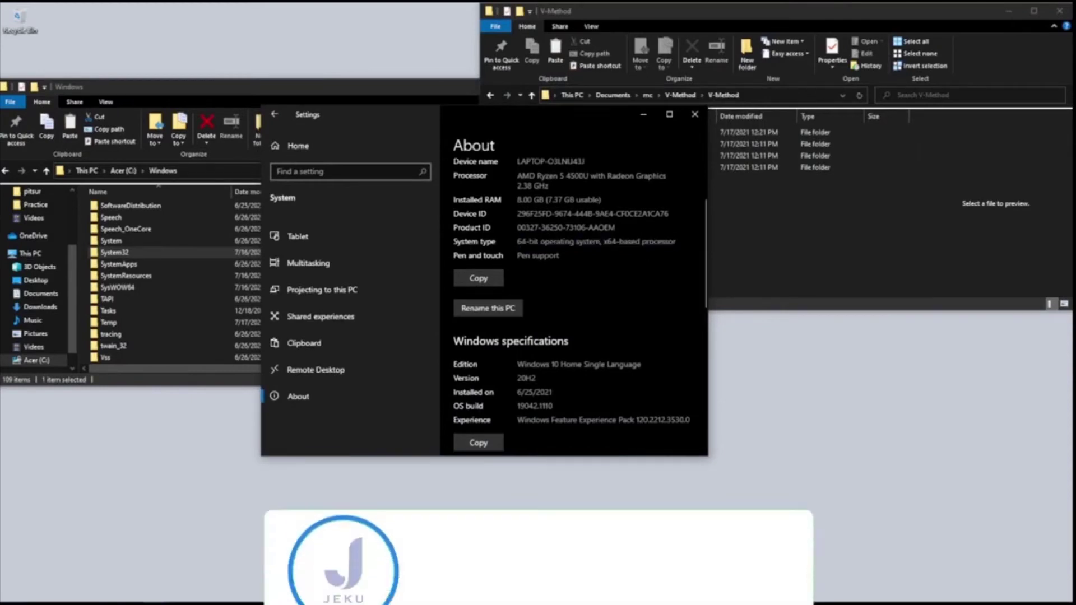
double_click(522, 241)
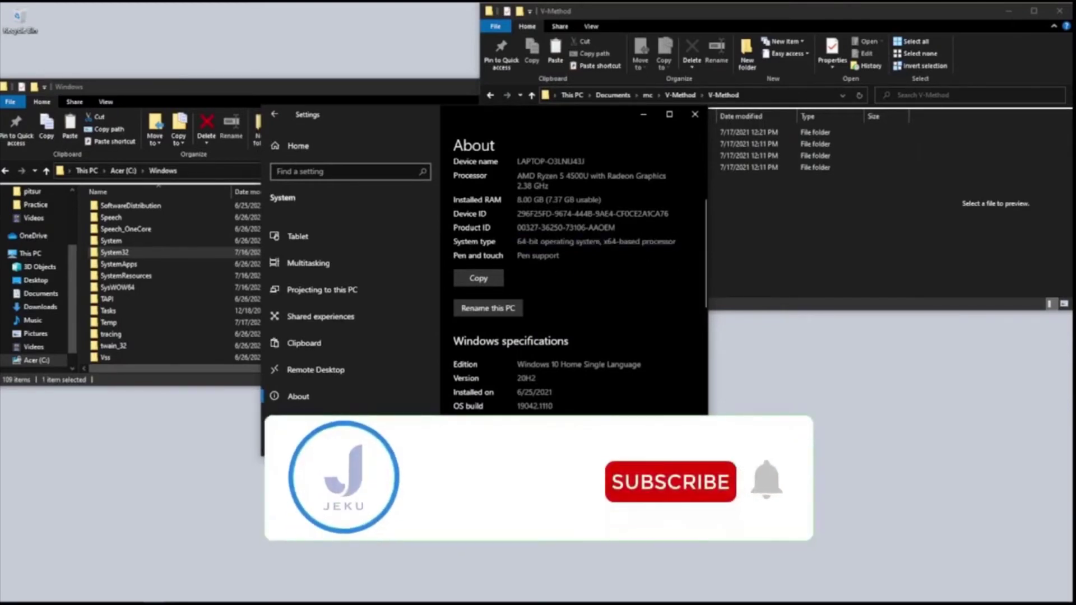
click(695, 114)
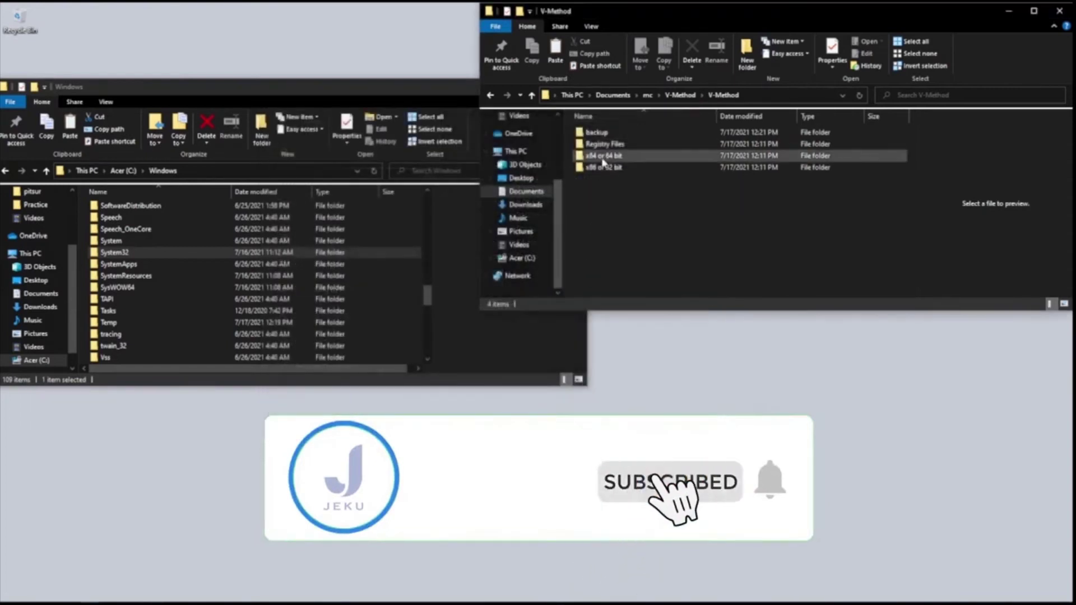
- Open the backup's x64 or 64 bit\System32 folder beside C:\Windows\System32
double_click(616, 157)
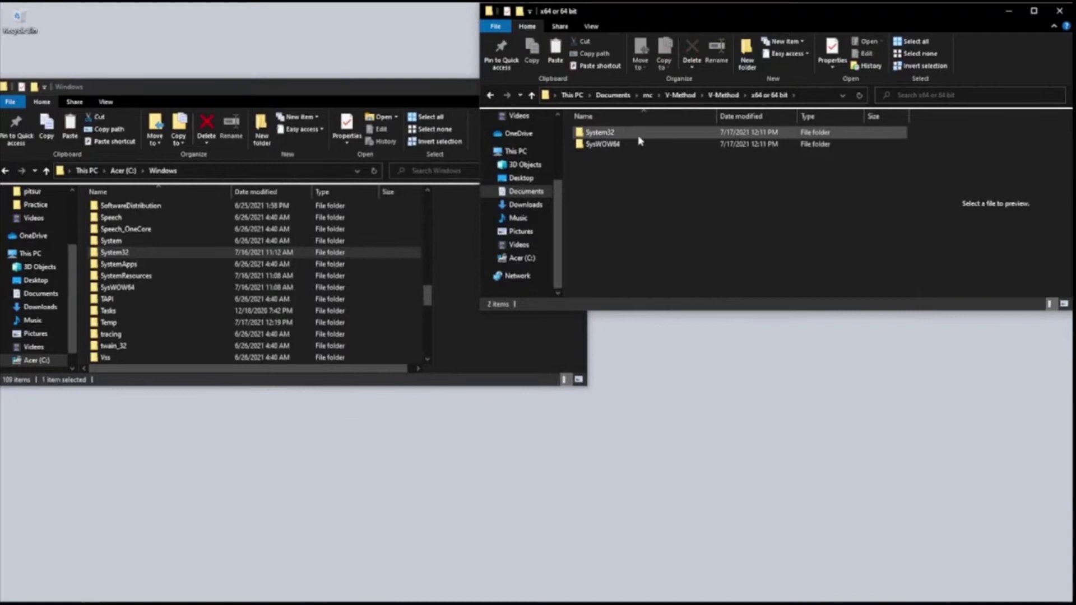
double_click(637, 137)
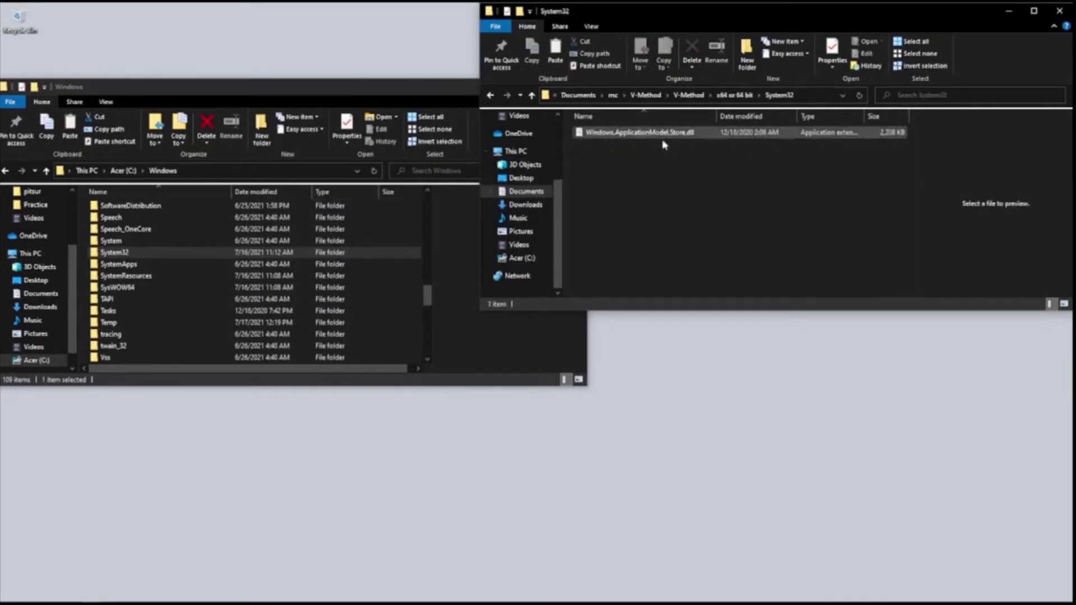
click(152, 253)
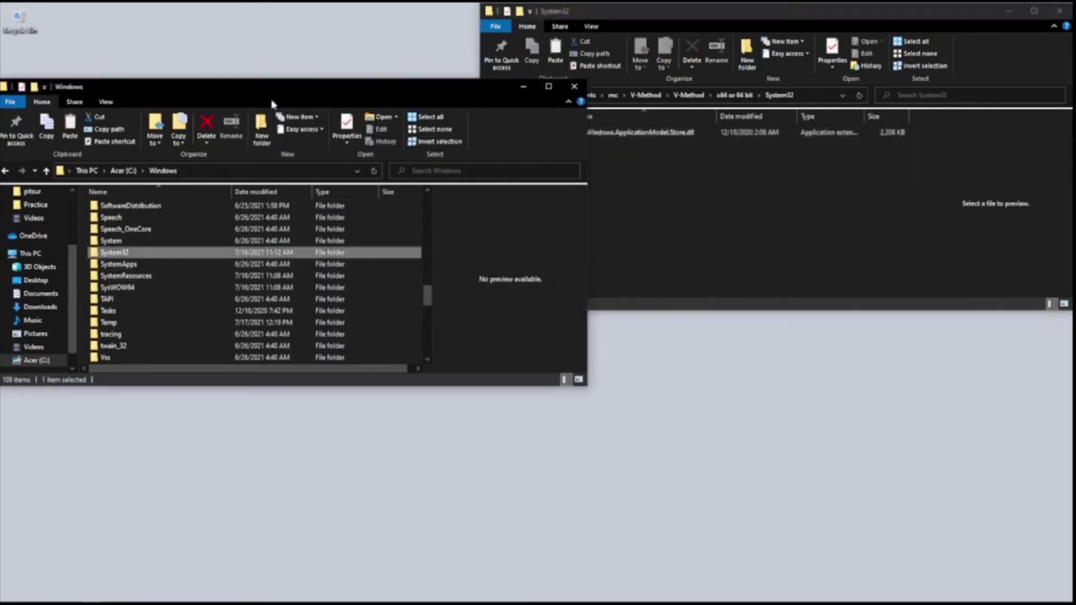
double_click(151, 255)
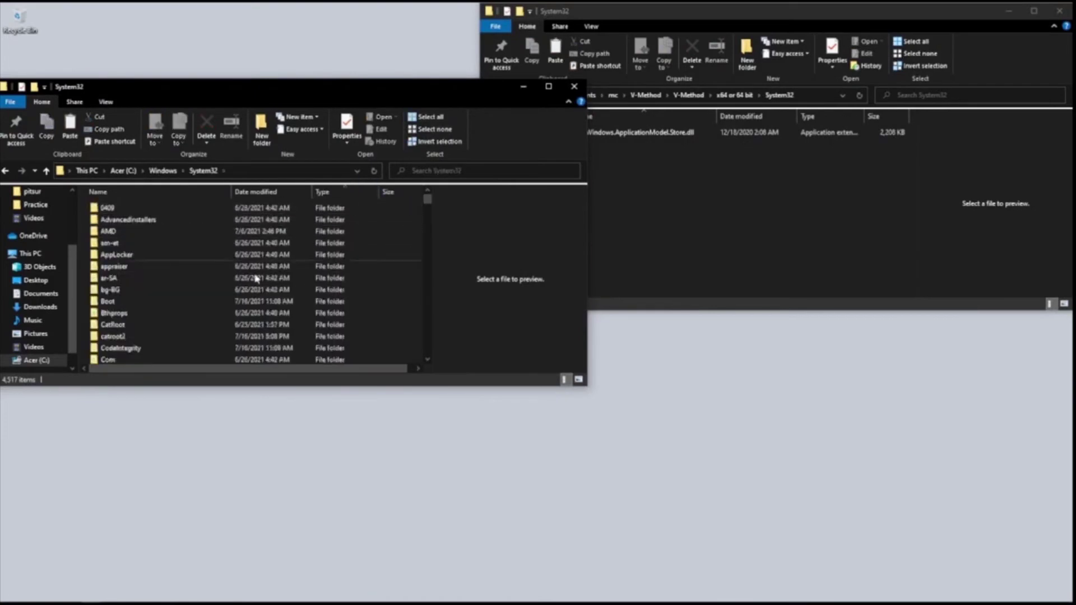
- Select the V-Method Windows.ApplicationModel.Store.dll, leaving its name unchanged
click(468, 171)
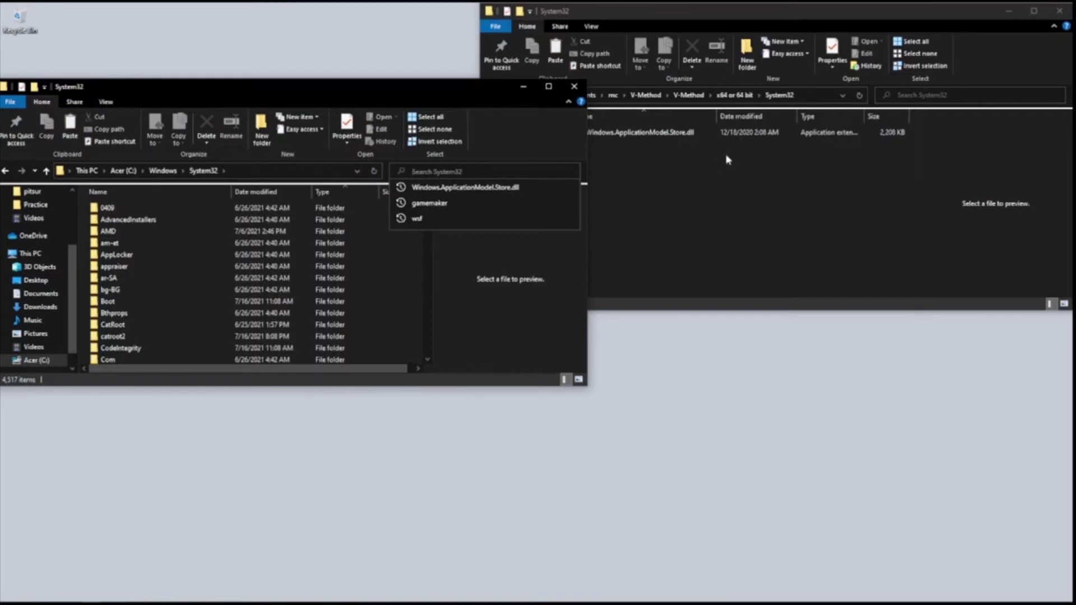
click(684, 133)
right_click(684, 133)
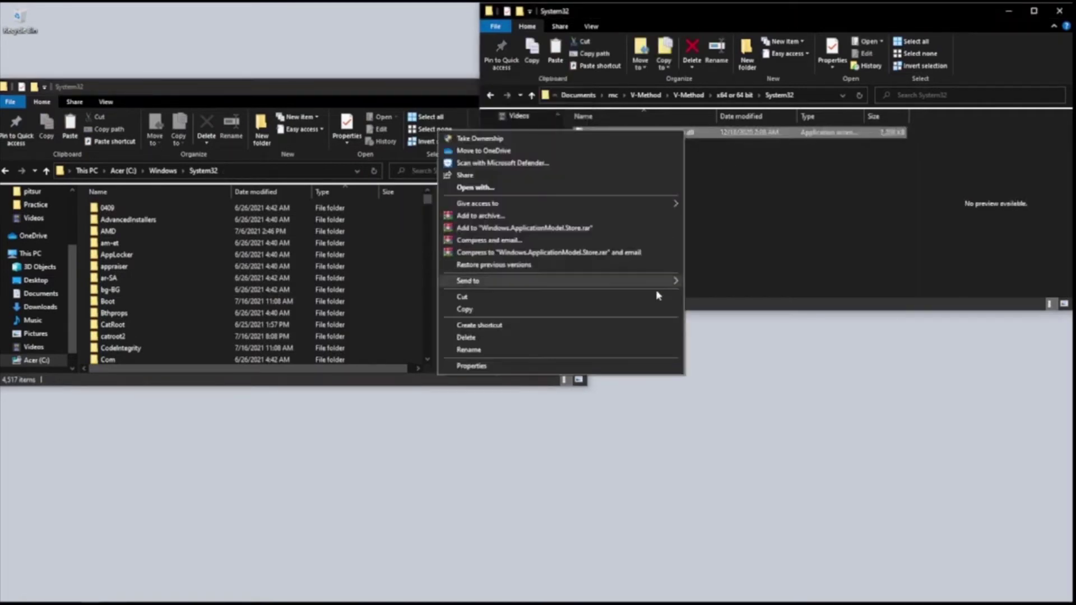
click(567, 349)
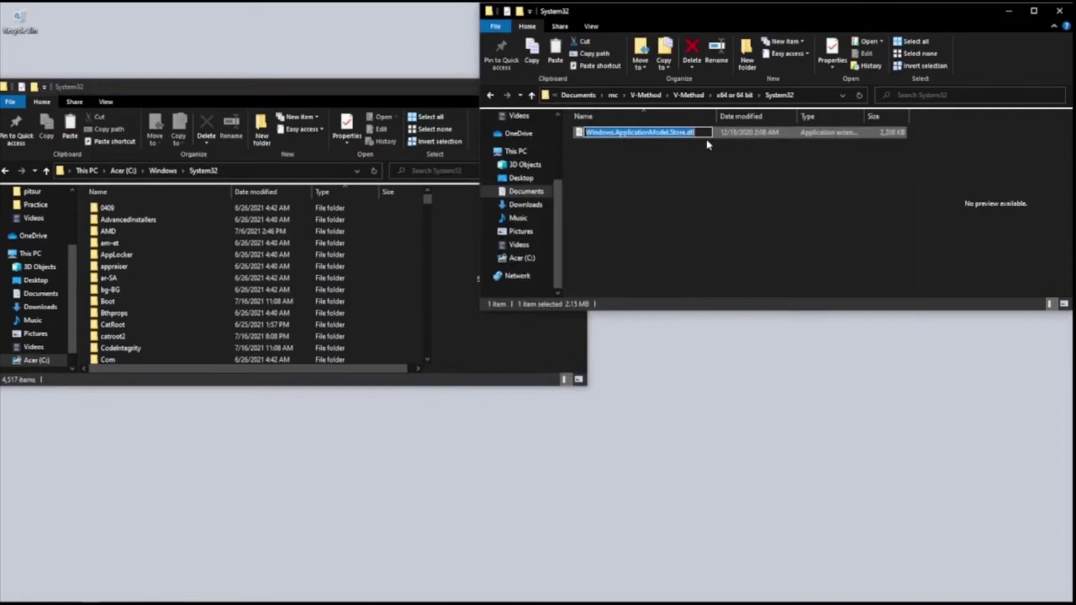
click(644, 203)
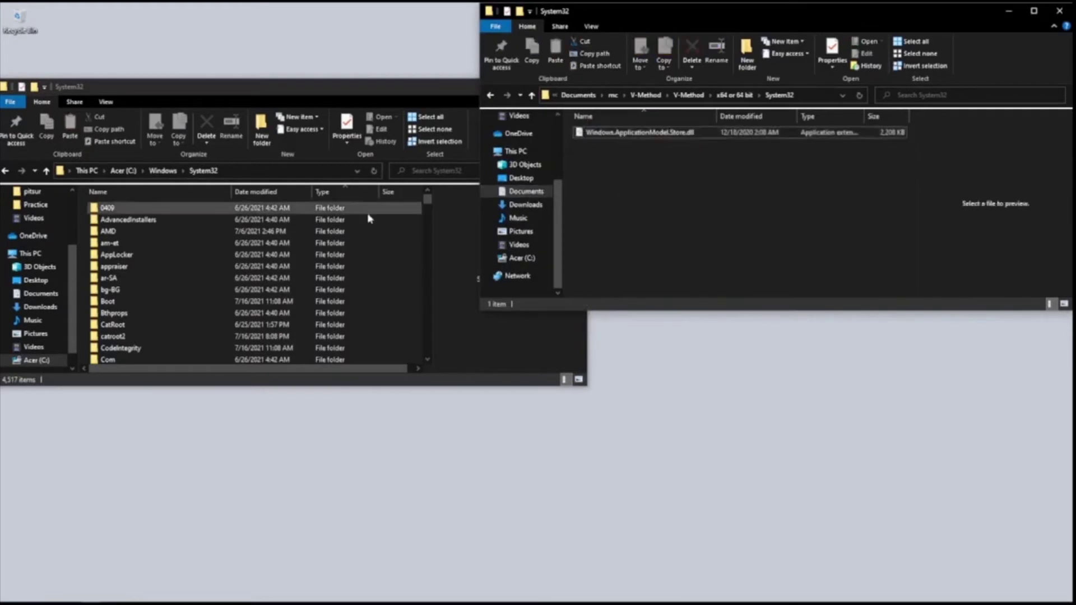
- Search System32 for Windows.ApplicationModel.Store.dll
click(437, 171)
text(Windows.ApplicationModel.Store.dll)
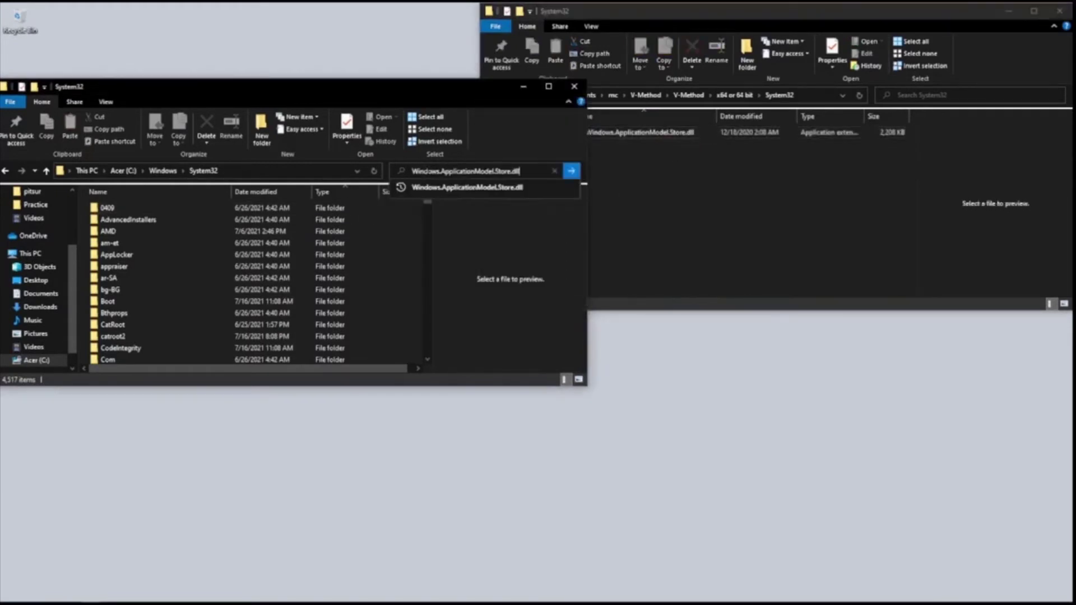
key(Return)
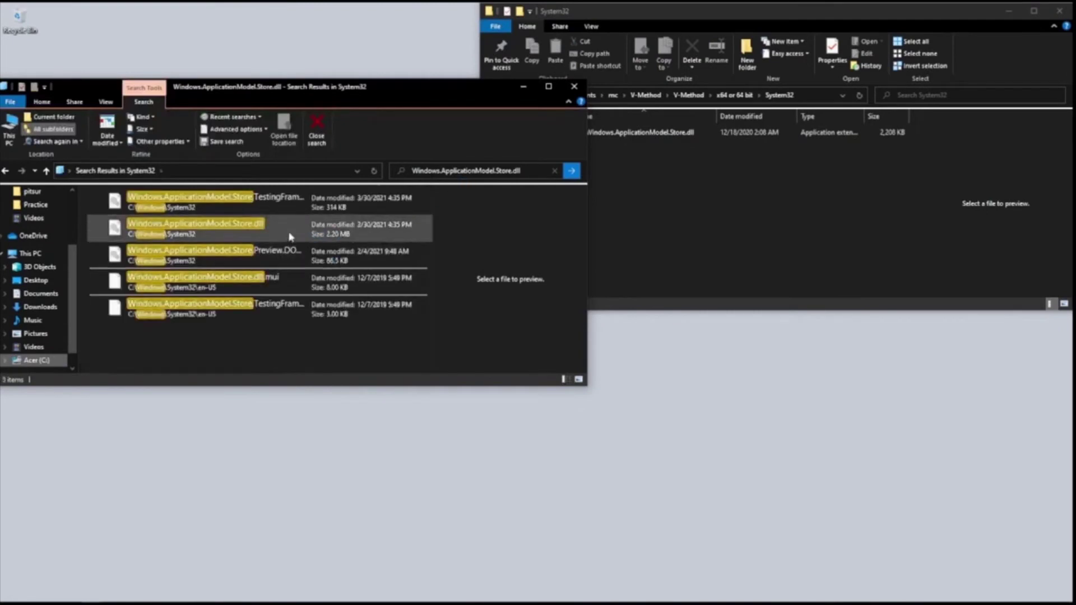
- Take ownership of the System32 Windows.ApplicationModel.Store.dll search result
click(291, 231)
right_click(194, 230)
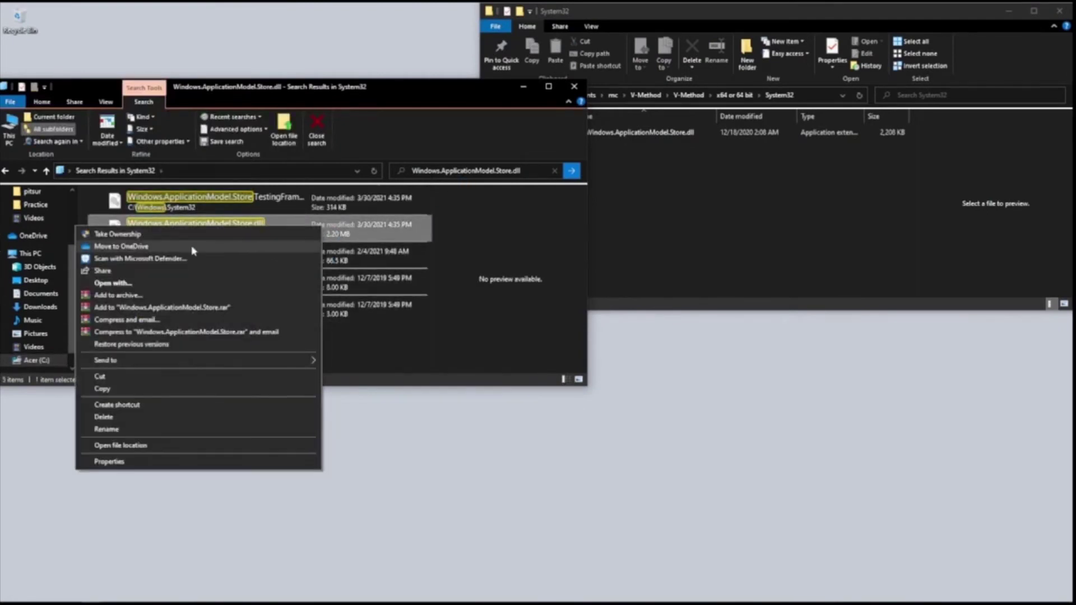
click(133, 235)
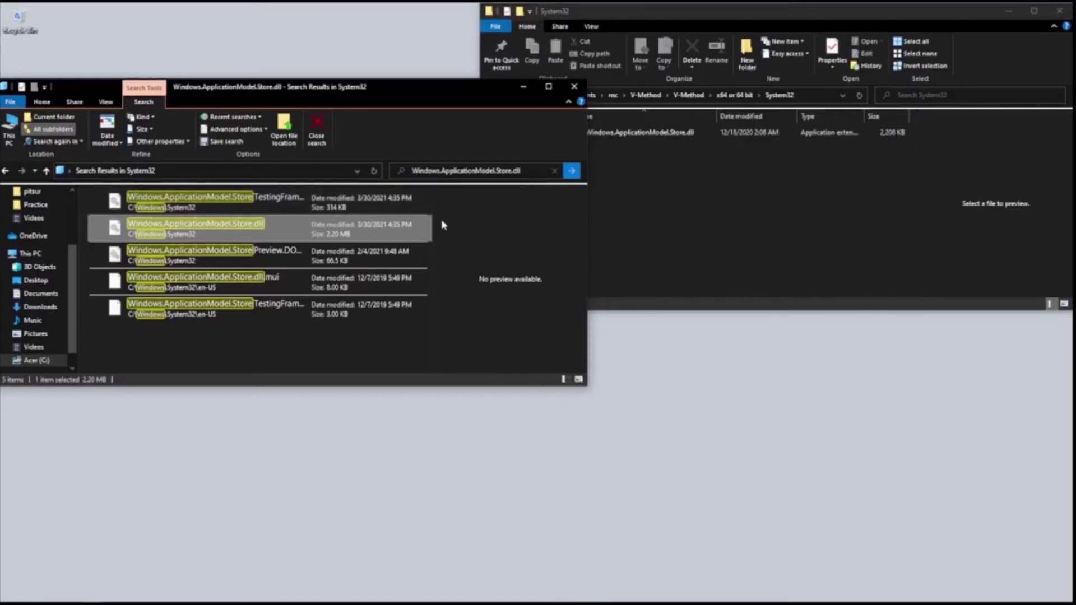
click(668, 185)
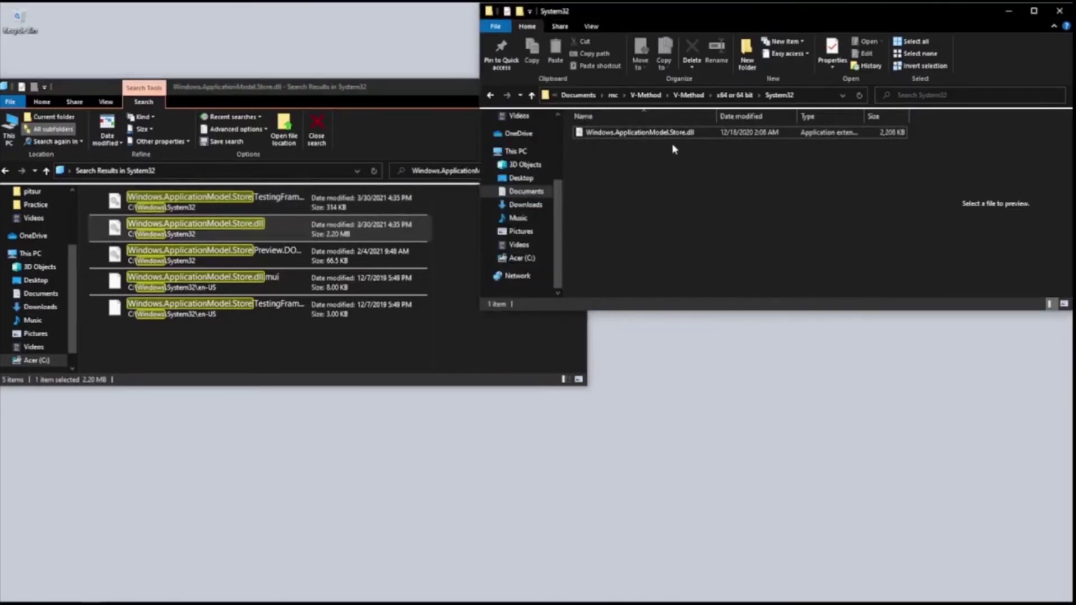
click(688, 134)
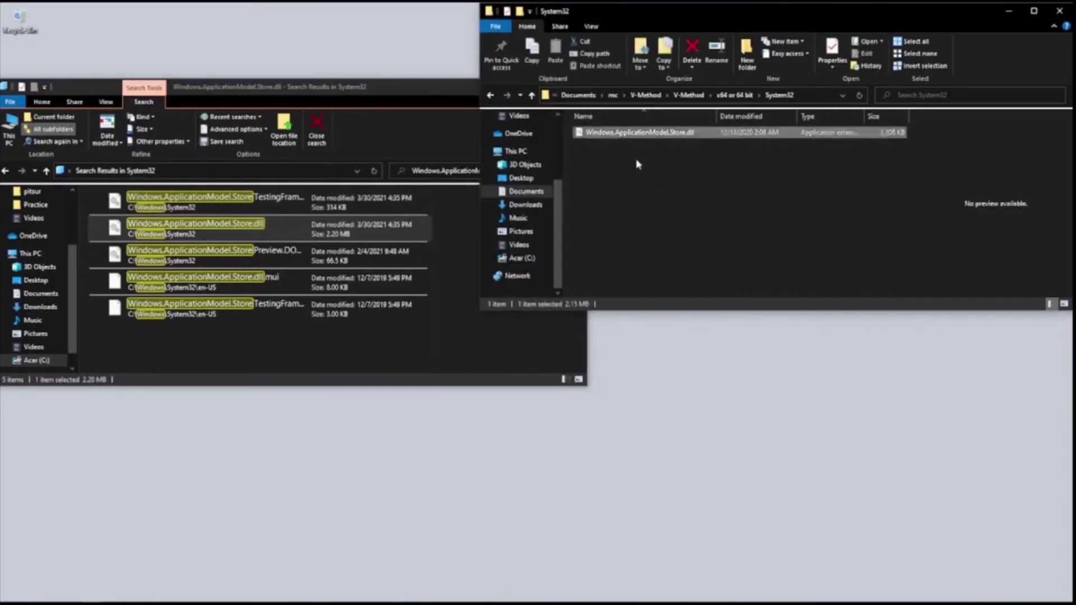
- Copy the V-Method Store.dll and paste it into System32, replacing the original
right_click(672, 137)
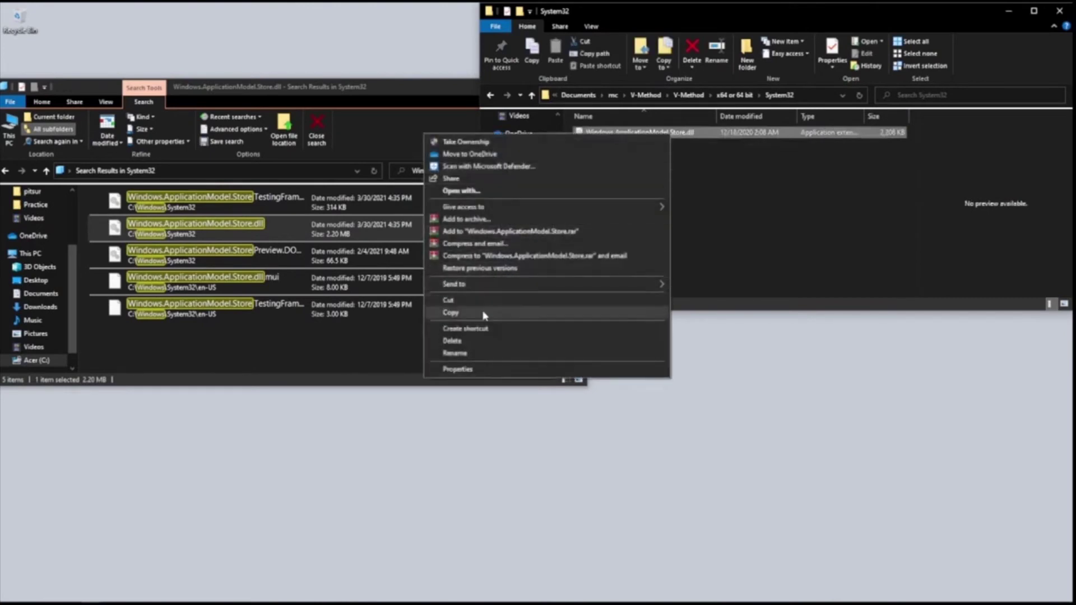
click(465, 310)
click(5, 171)
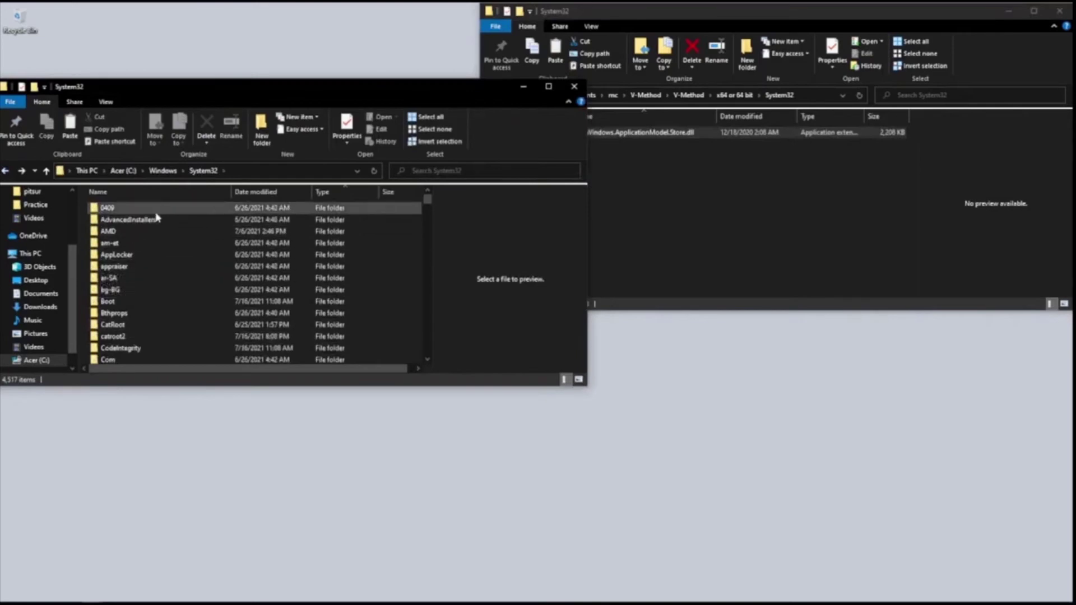
right_click(85, 266)
click(77, 342)
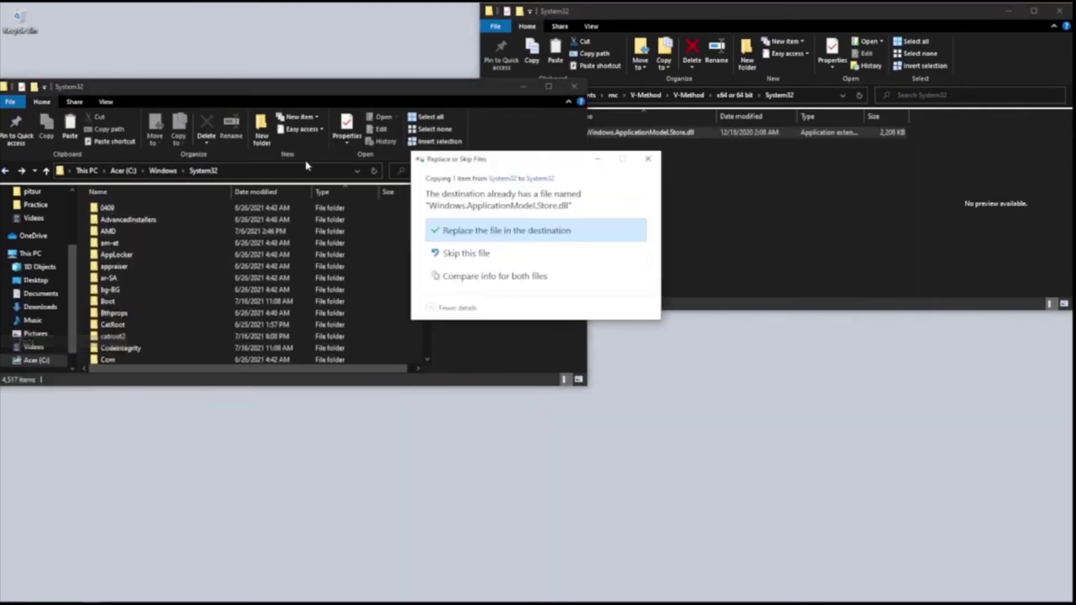
click(546, 231)
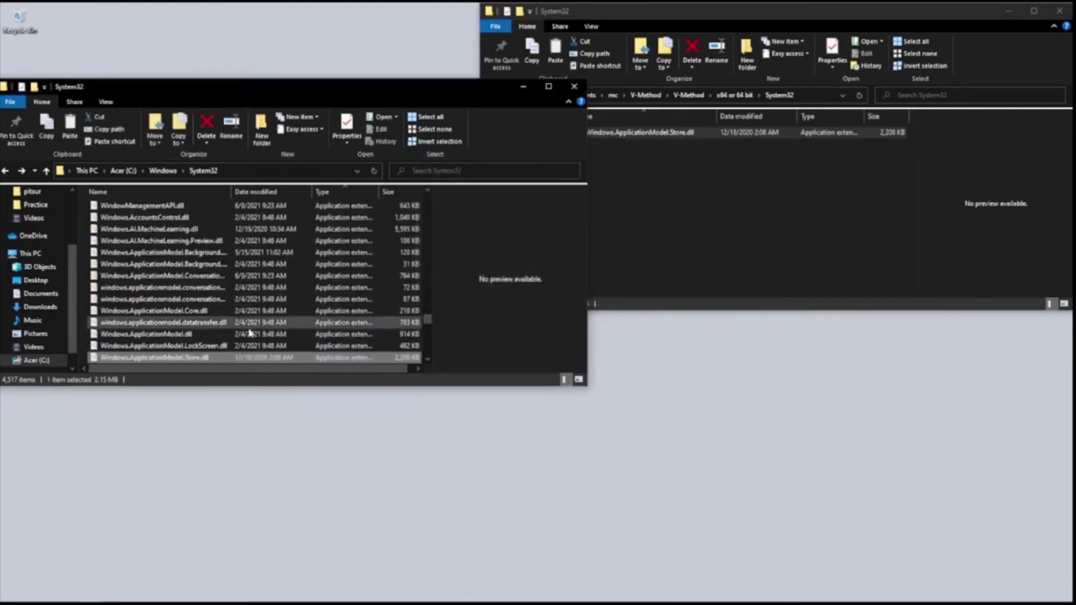
scroll(250, 333, down, 2)
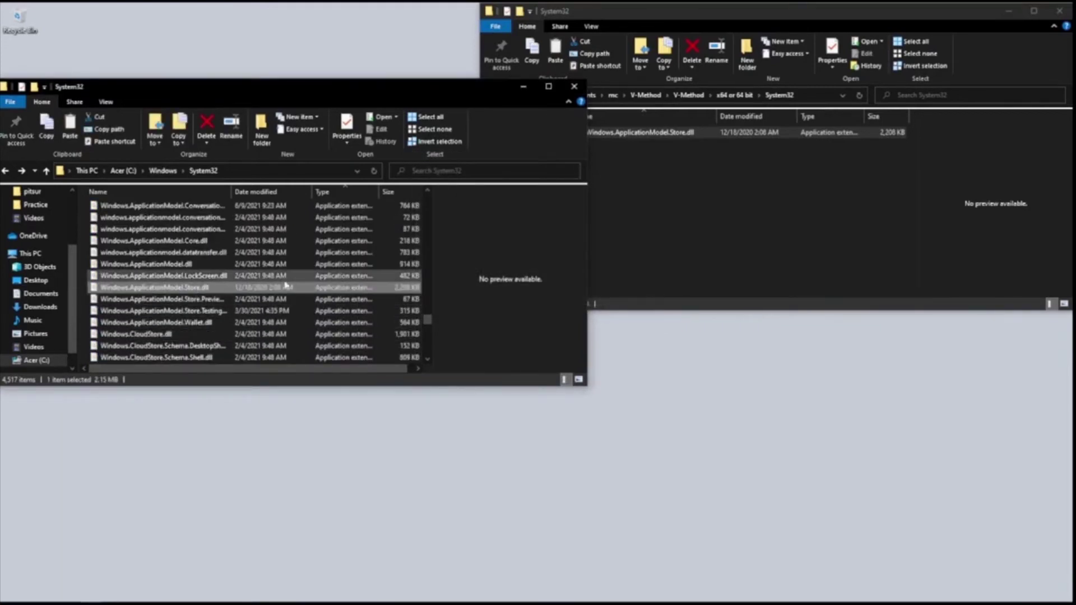
click(719, 202)
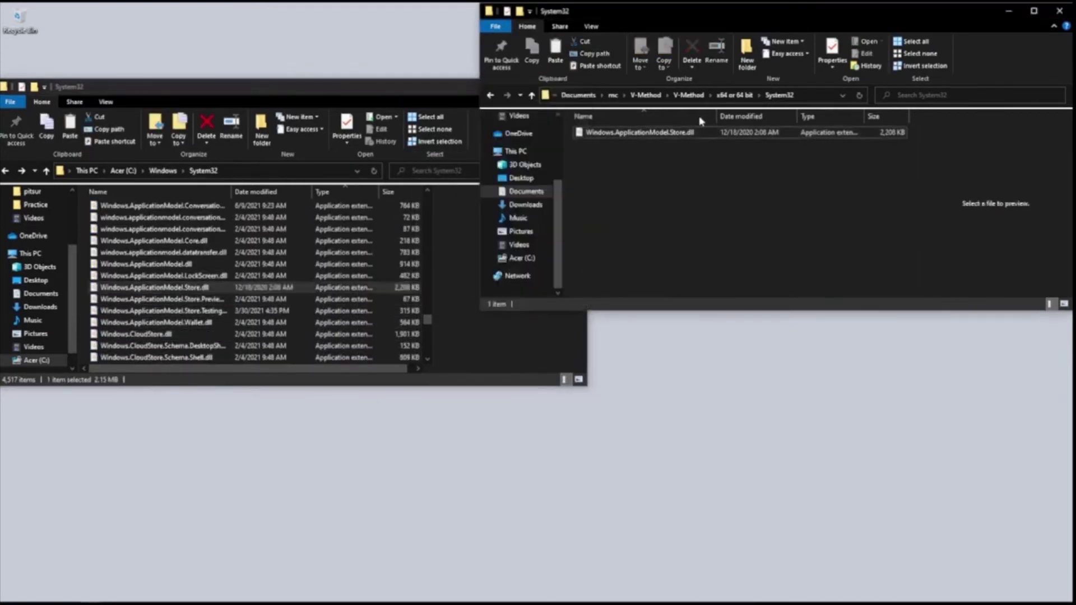
click(733, 96)
- Open the V-Method SysWOW64 folder and C:\Windows\SysWOW64
double_click(653, 145)
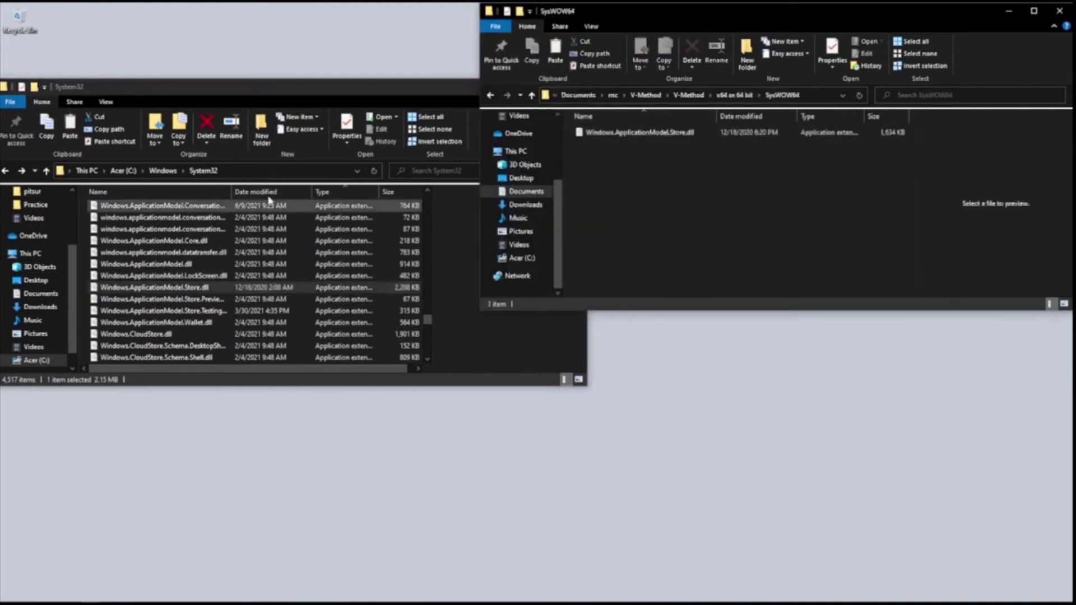
click(163, 171)
scroll(147, 327, down, 3)
double_click(229, 280)
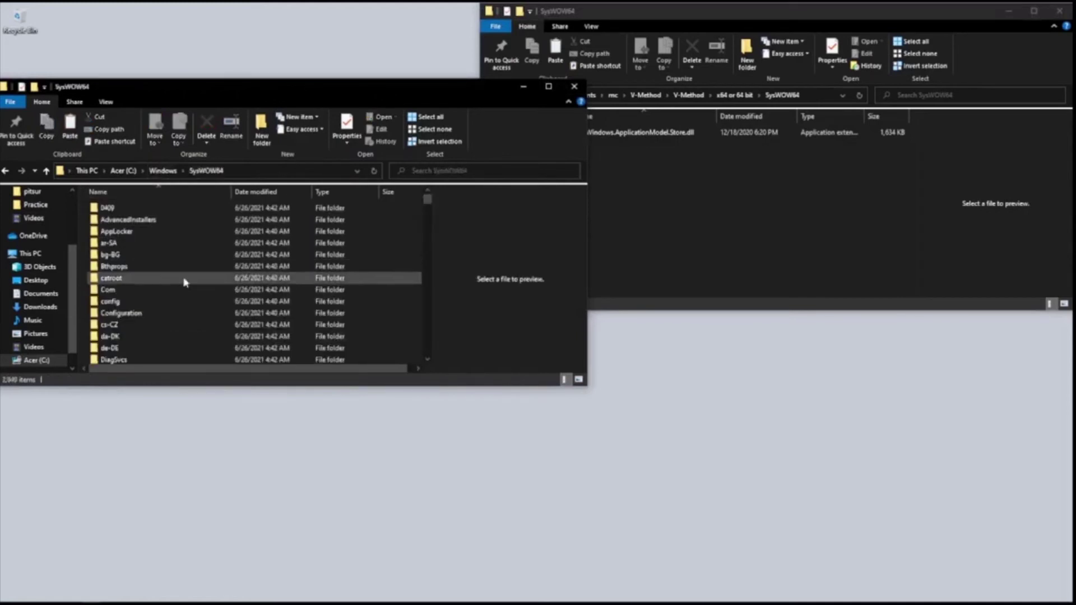
- Search SysWOW64 for Windows.ApplicationModel.Store.dll and take ownership of it
click(485, 171)
click(465, 188)
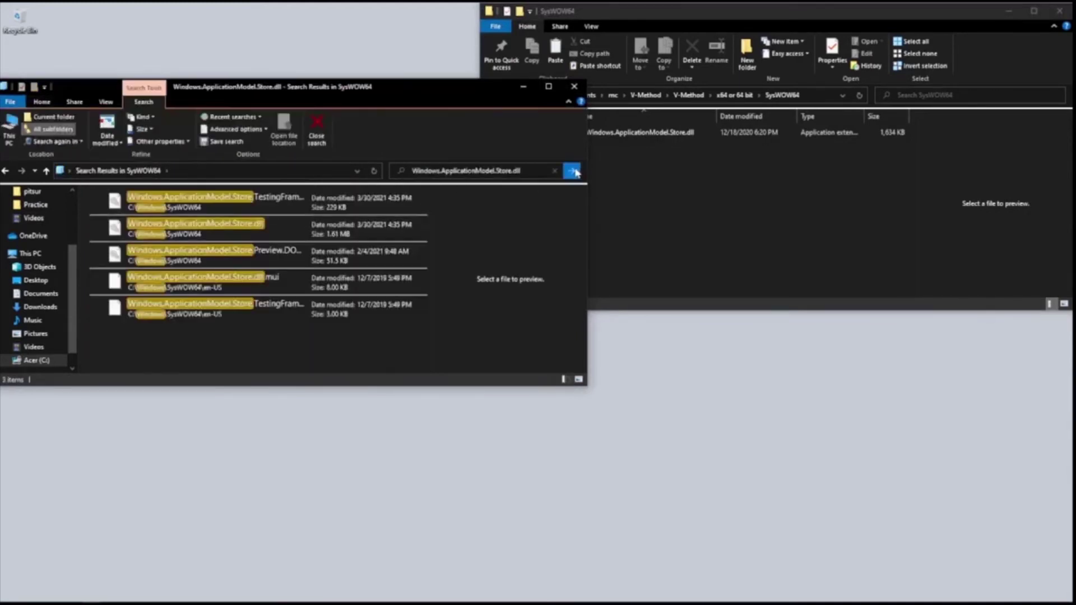
right_click(232, 234)
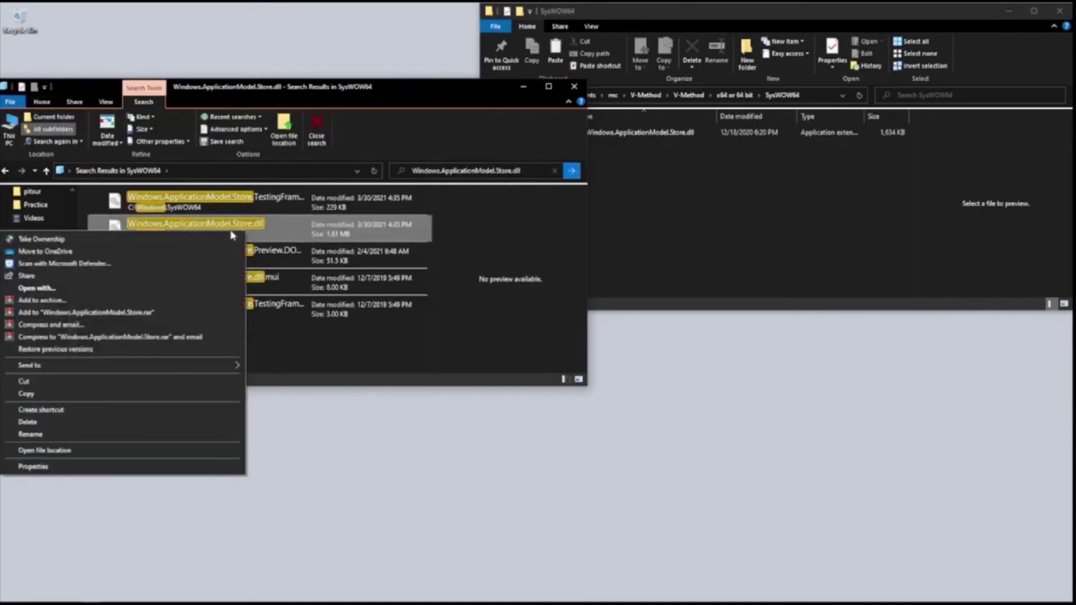
click(186, 244)
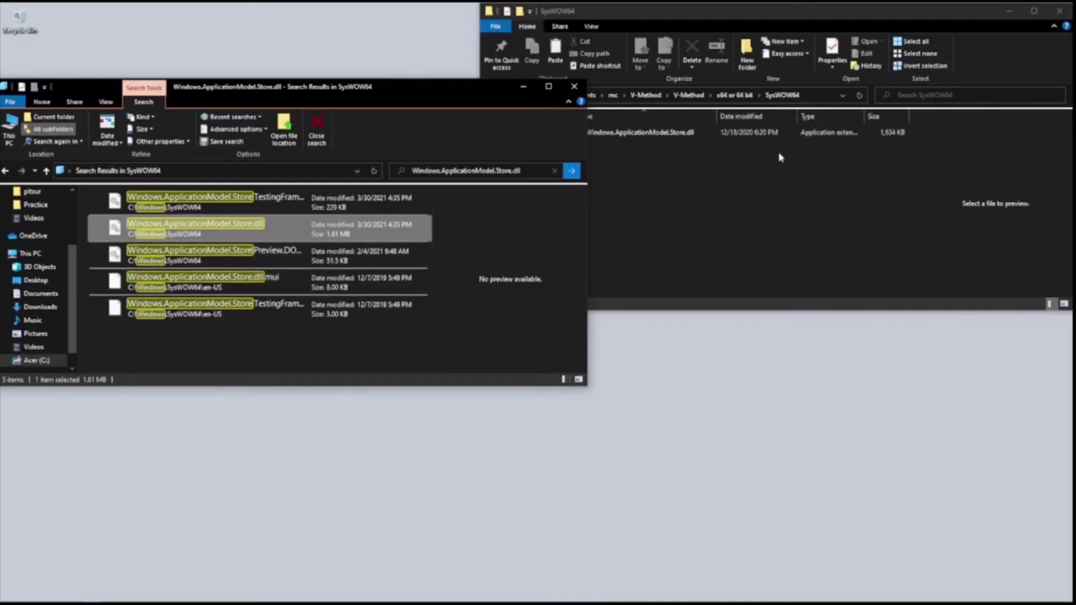
click(830, 192)
click(684, 135)
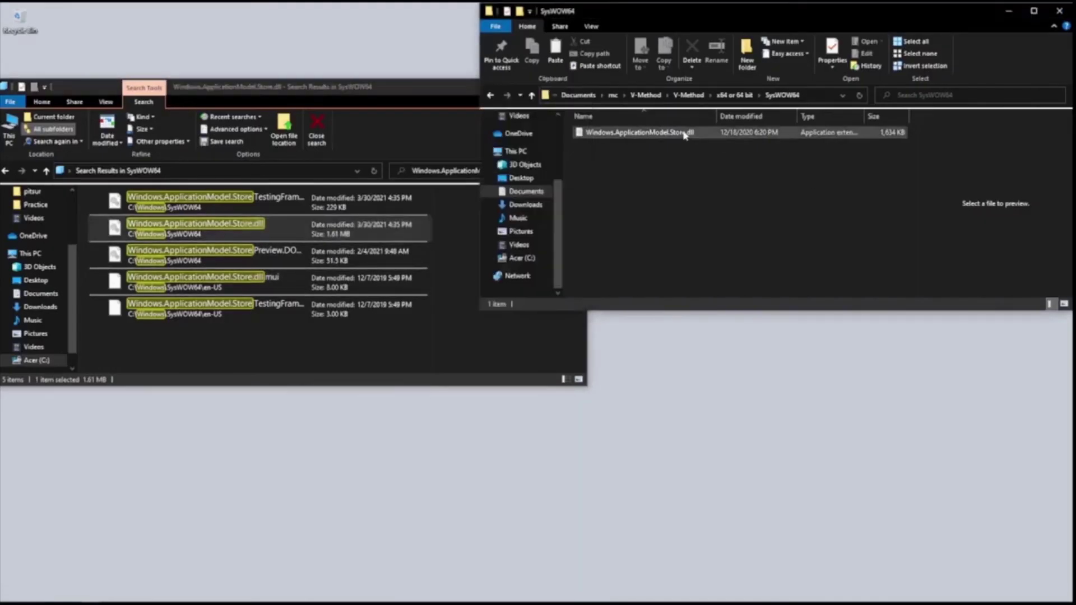
- Copy the V-Method SysWOW64 Store.dll and paste it over the original in C:\Windows\SysWOW64
right_click(652, 135)
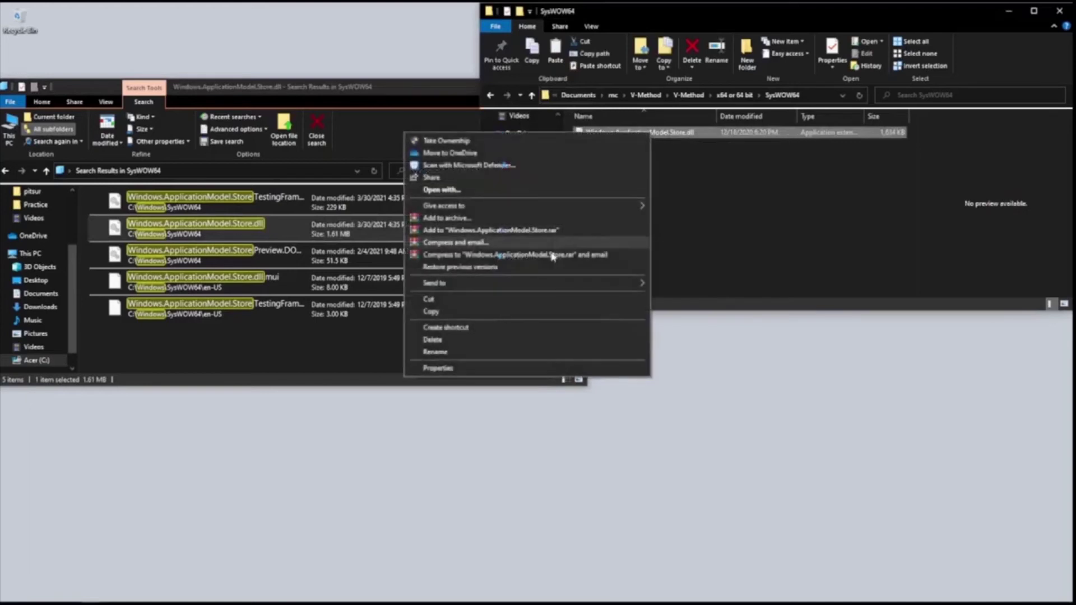
click(502, 311)
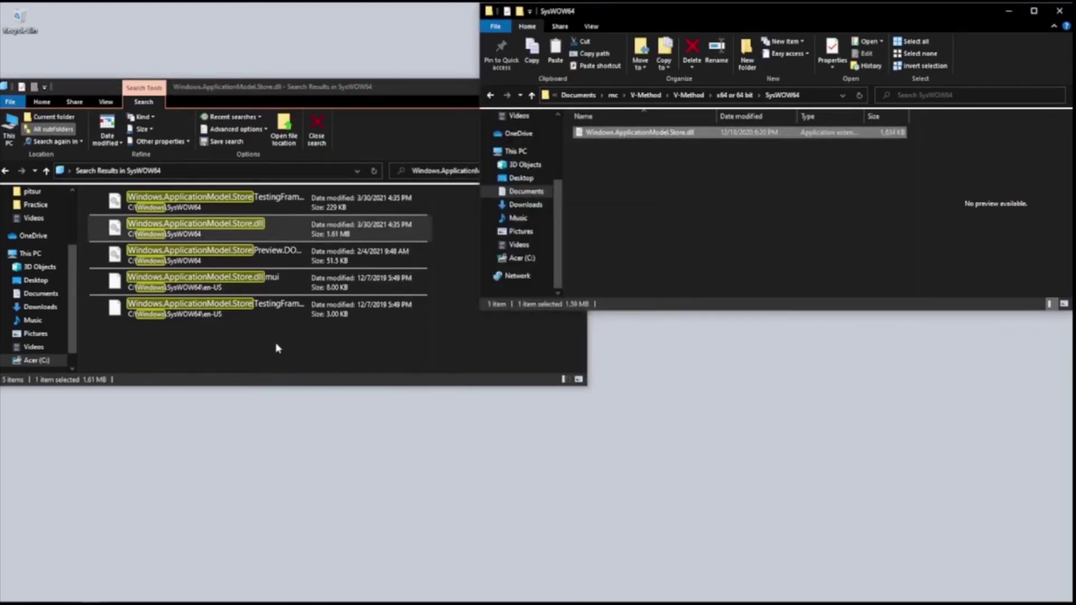
click(5, 170)
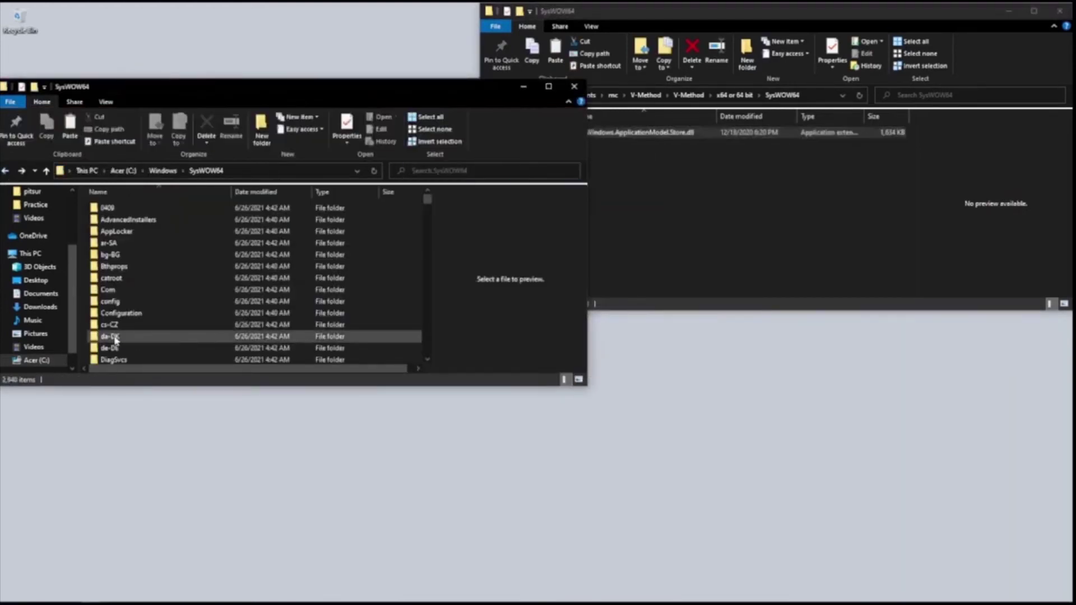
right_click(90, 299)
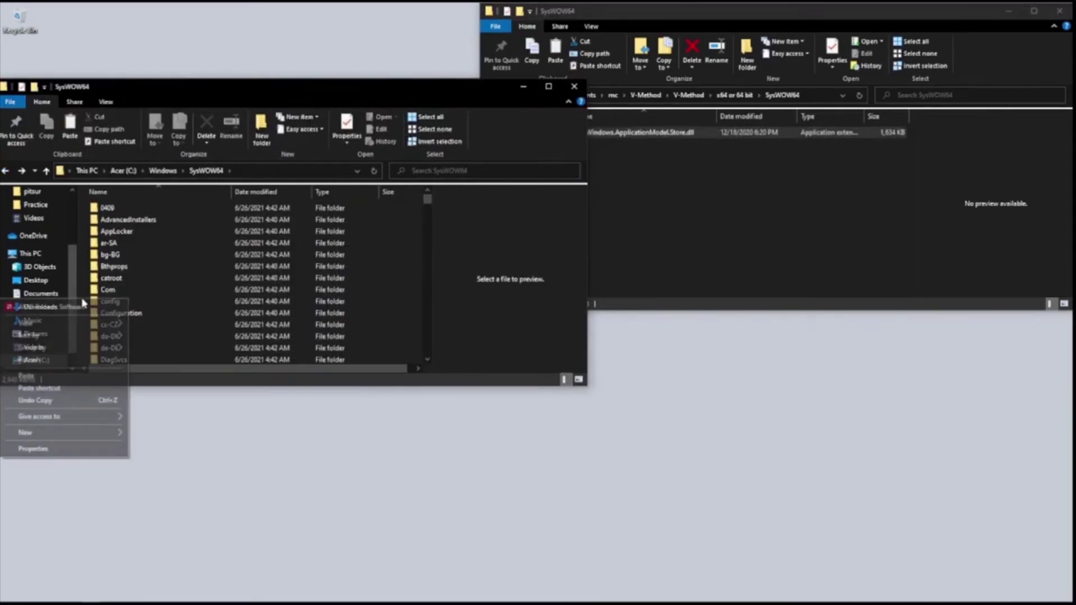
click(75, 376)
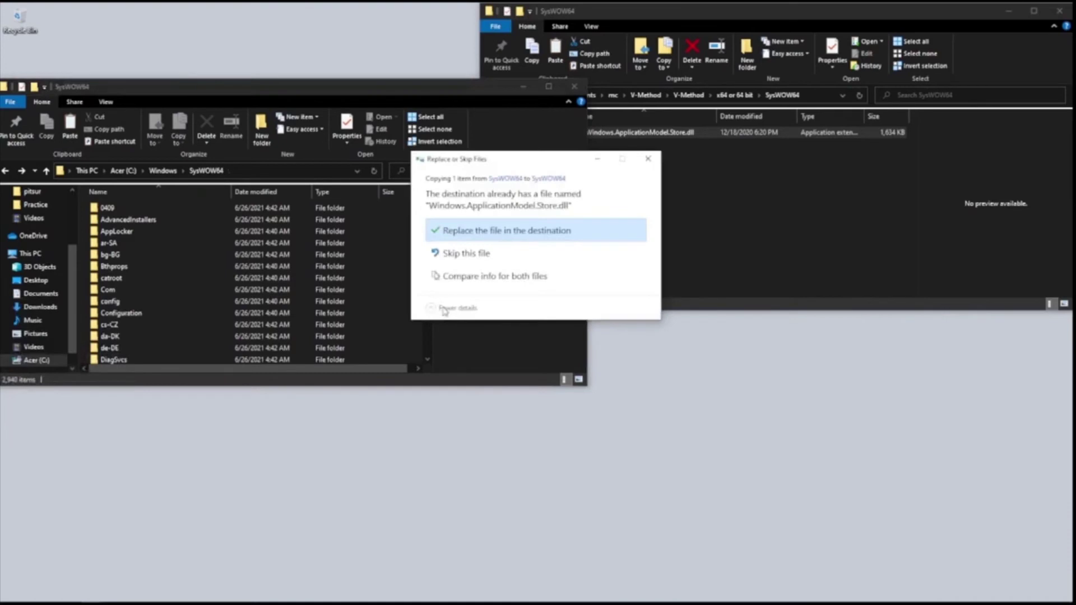
click(521, 231)
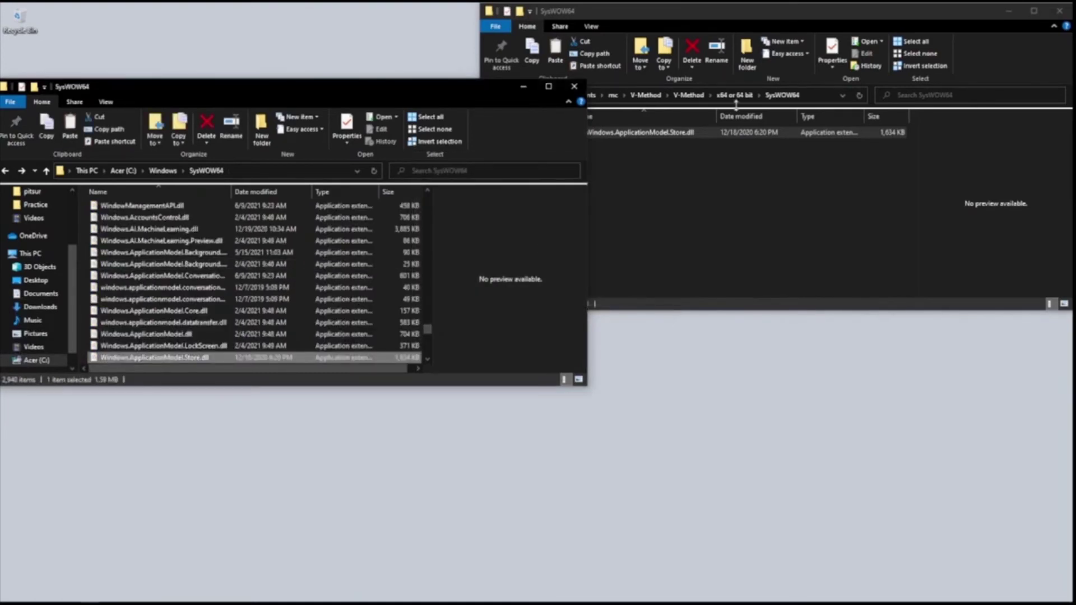
click(807, 166)
click(732, 98)
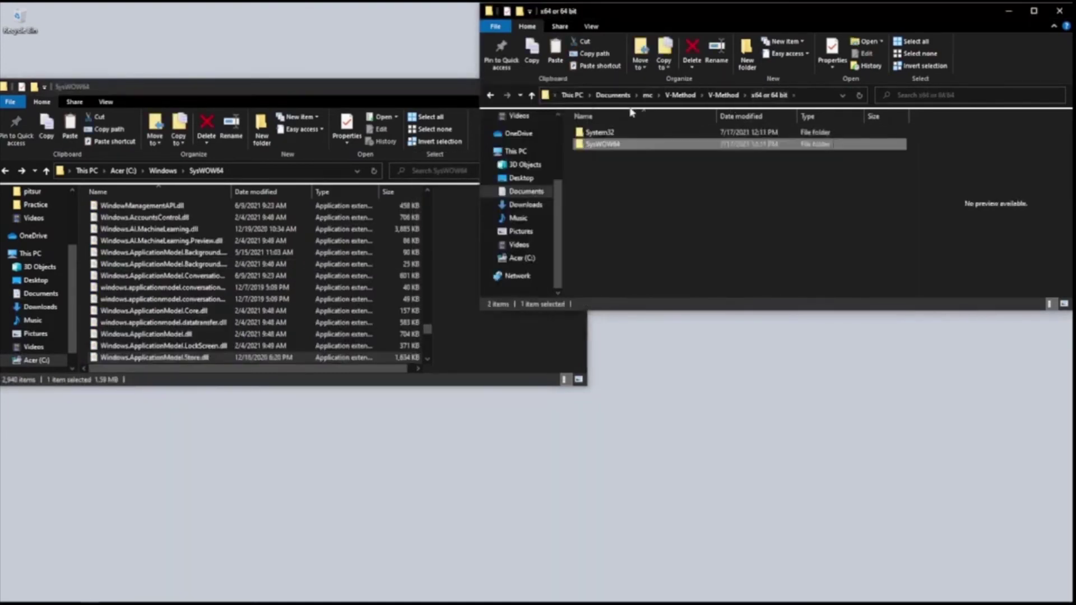
- Run OFF-Ownership.reg from Registry Files, approve the merge, and close that window
click(722, 95)
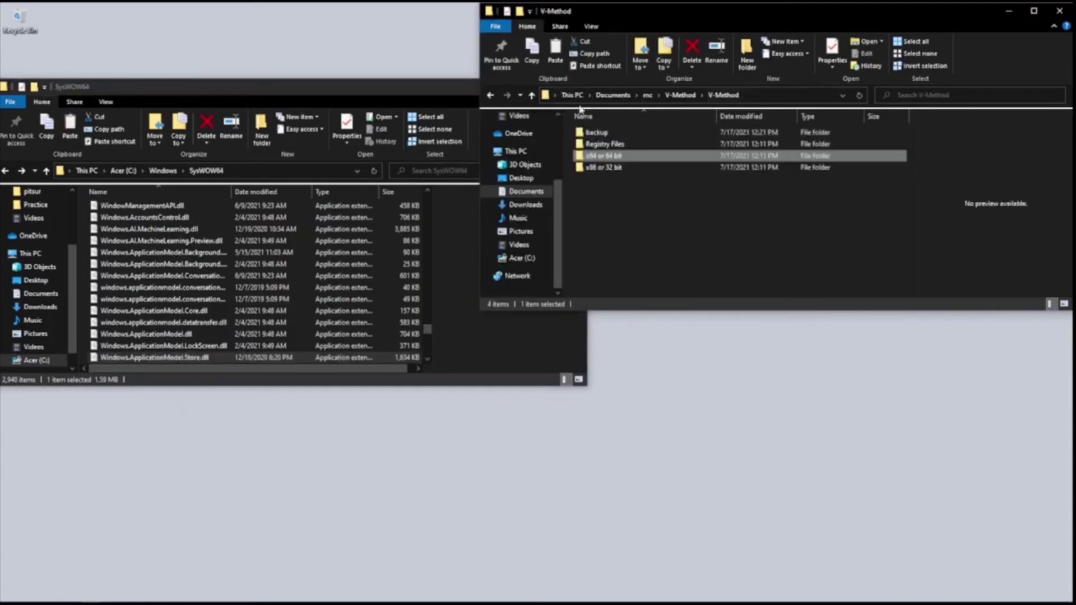
double_click(610, 145)
double_click(620, 134)
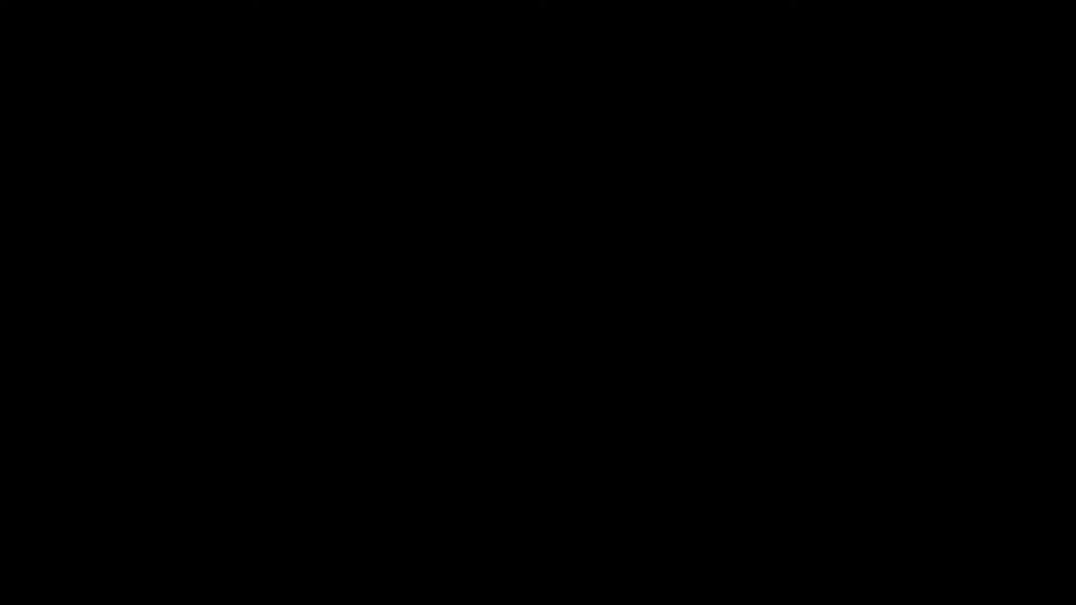
click(664, 319)
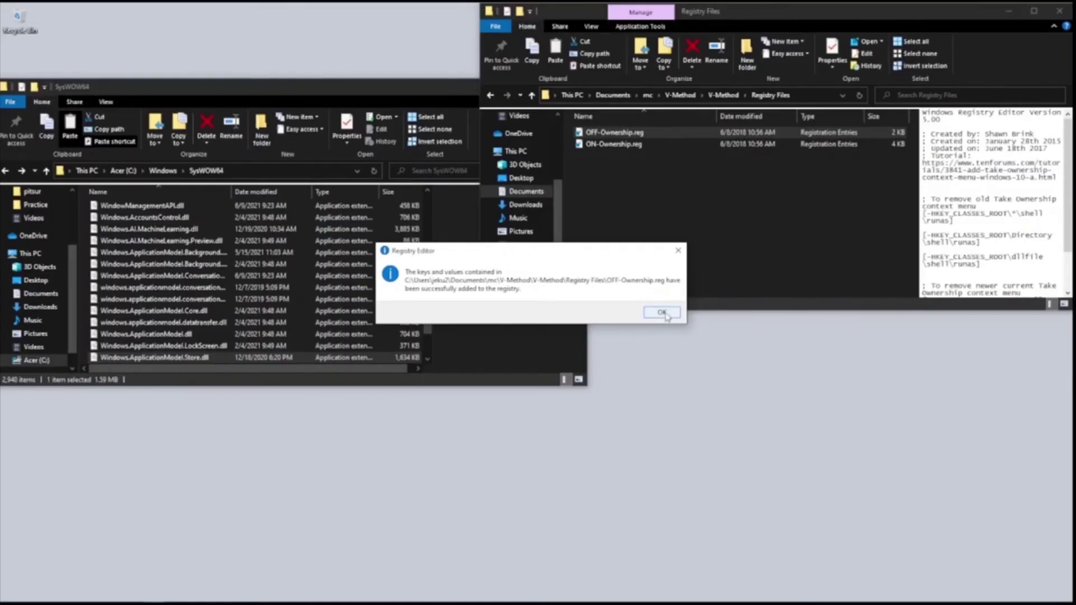
click(663, 313)
click(696, 243)
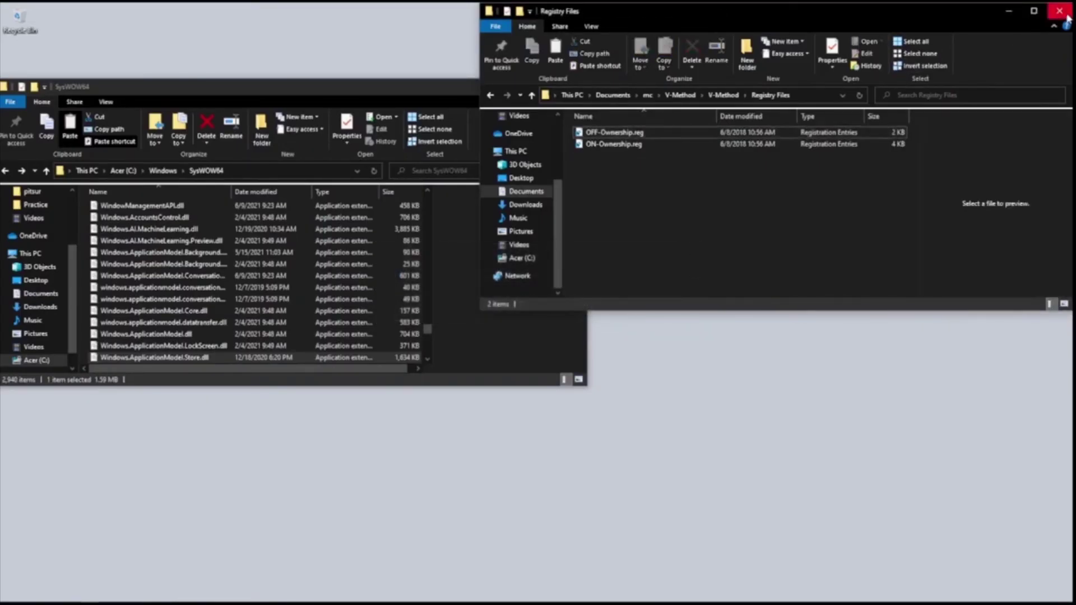
click(1059, 11)
drag(431, 89, 676, 55)
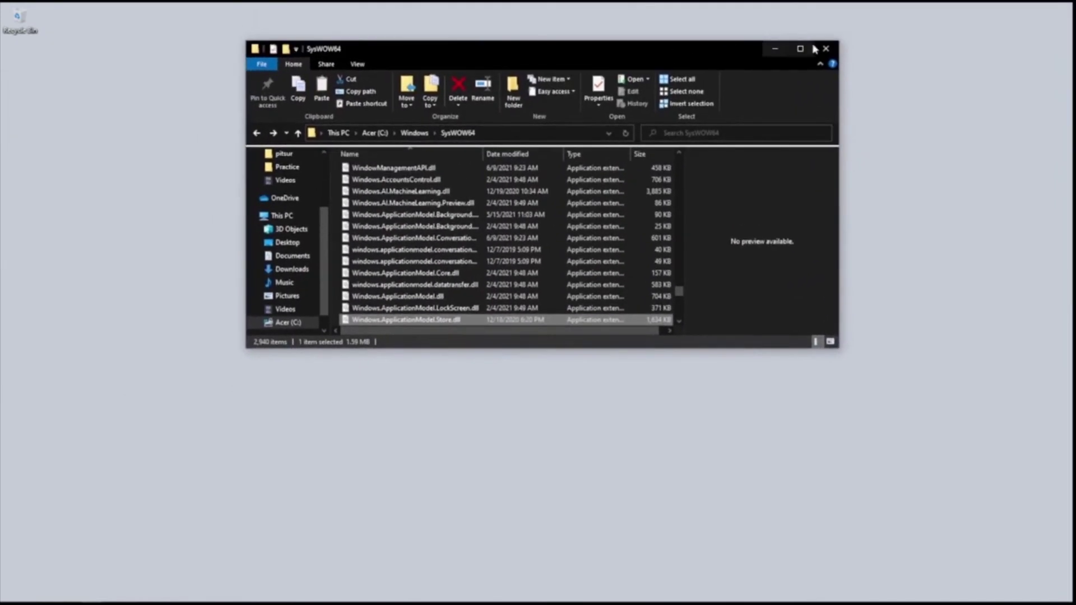
- Close Explorer and launch Minecraft by searching 'minecraft'
click(830, 48)
mouse_move(67, 588)
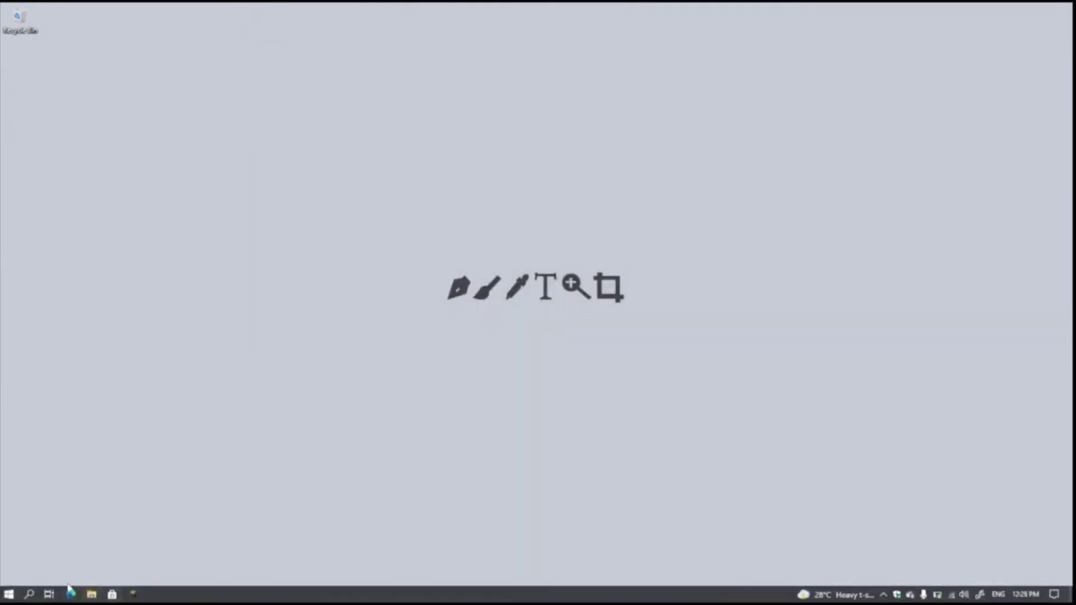
click(31, 594)
text(minecraft)
key(Return)
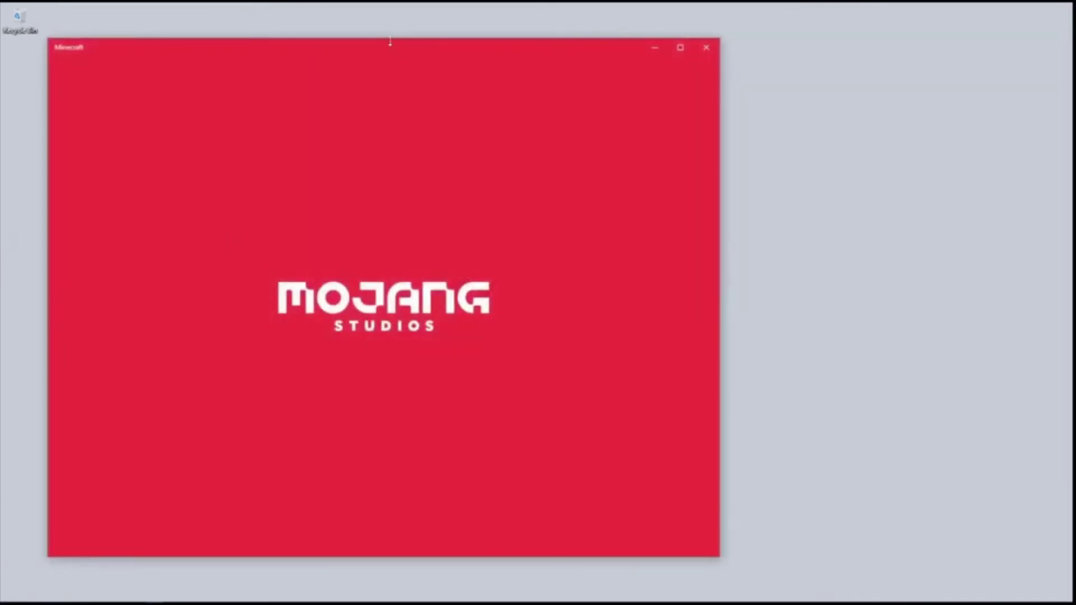
drag(391, 42, 581, 34)
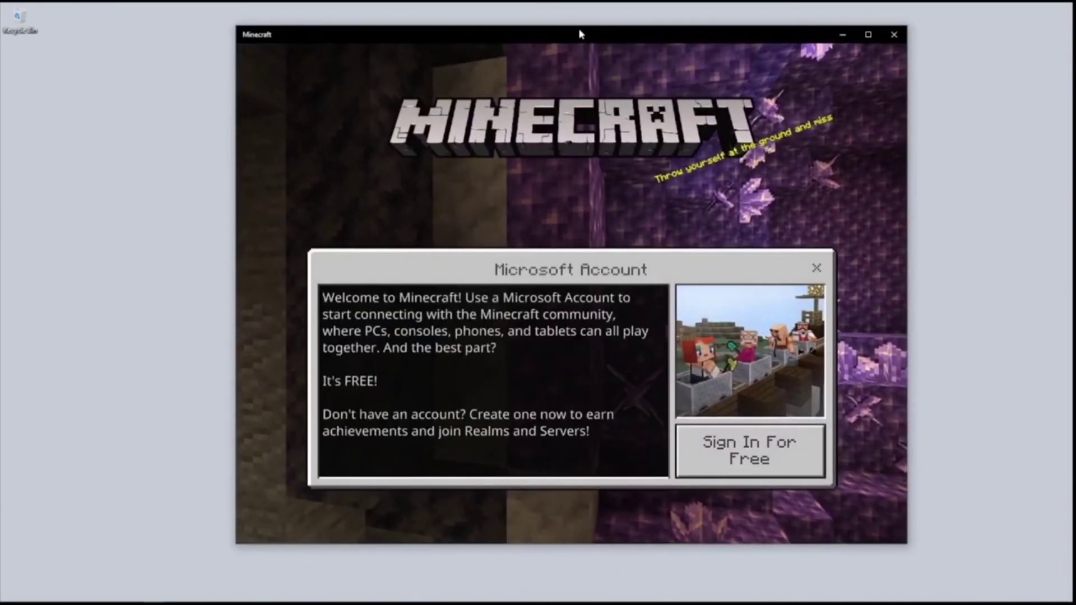
- Dismiss the Microsoft Account and Minions prompts and start signing in
click(815, 268)
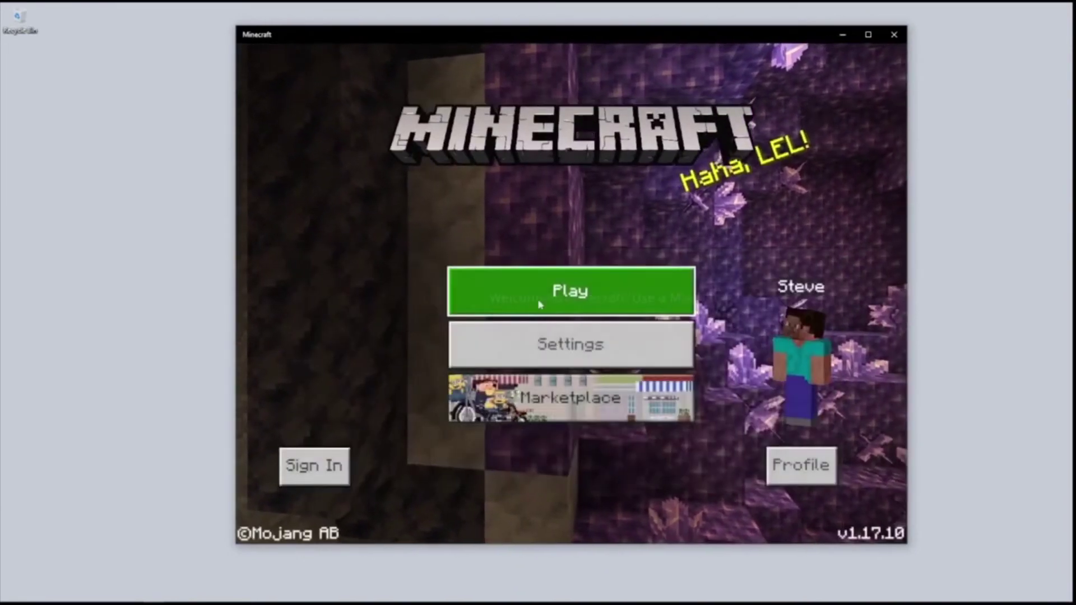
click(571, 512)
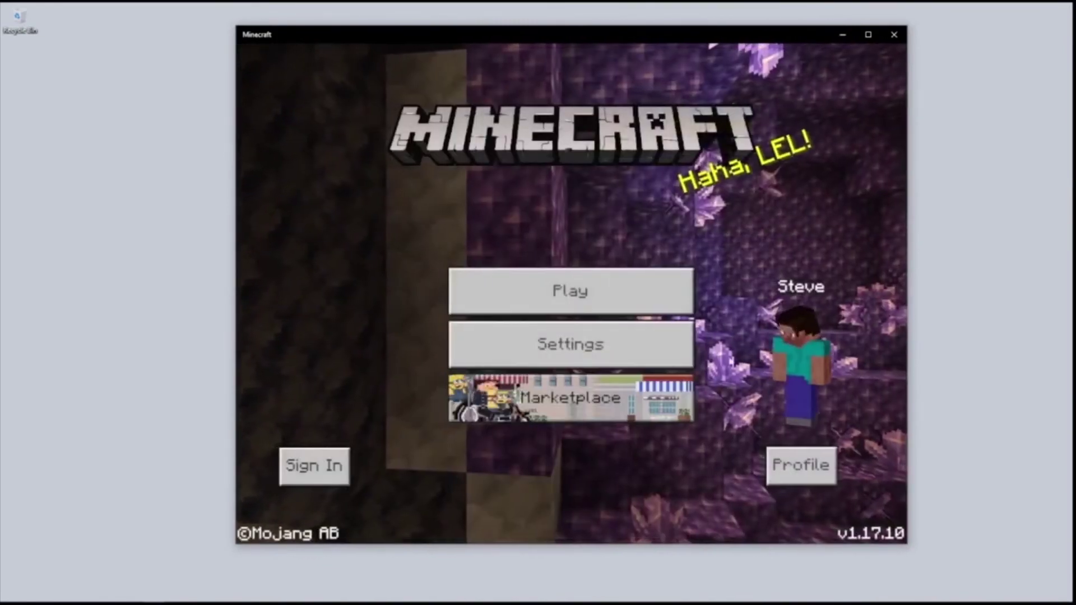
drag(635, 35, 626, 4)
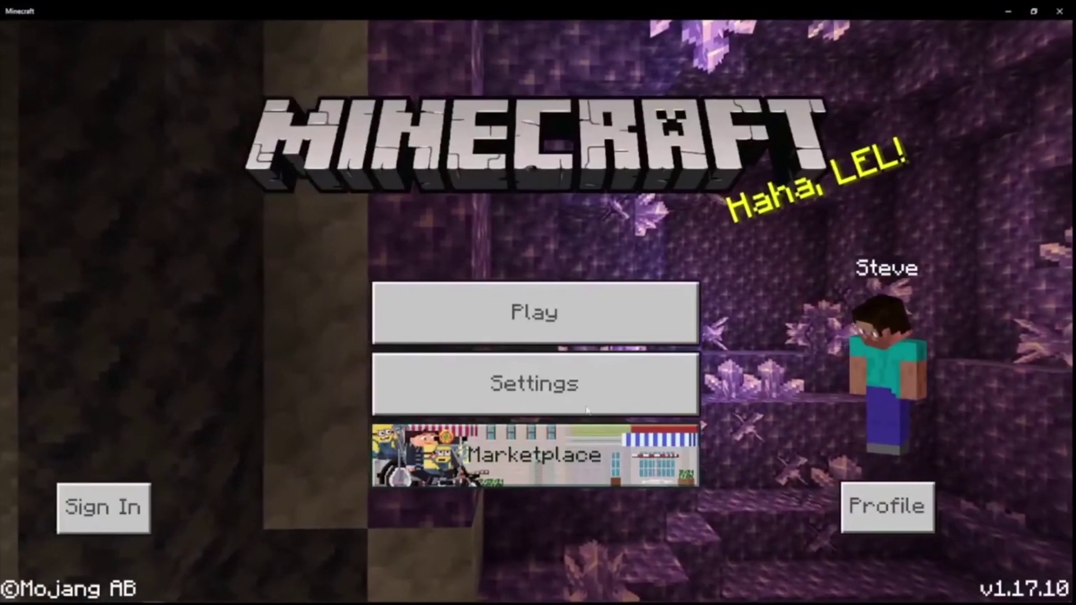
click(104, 507)
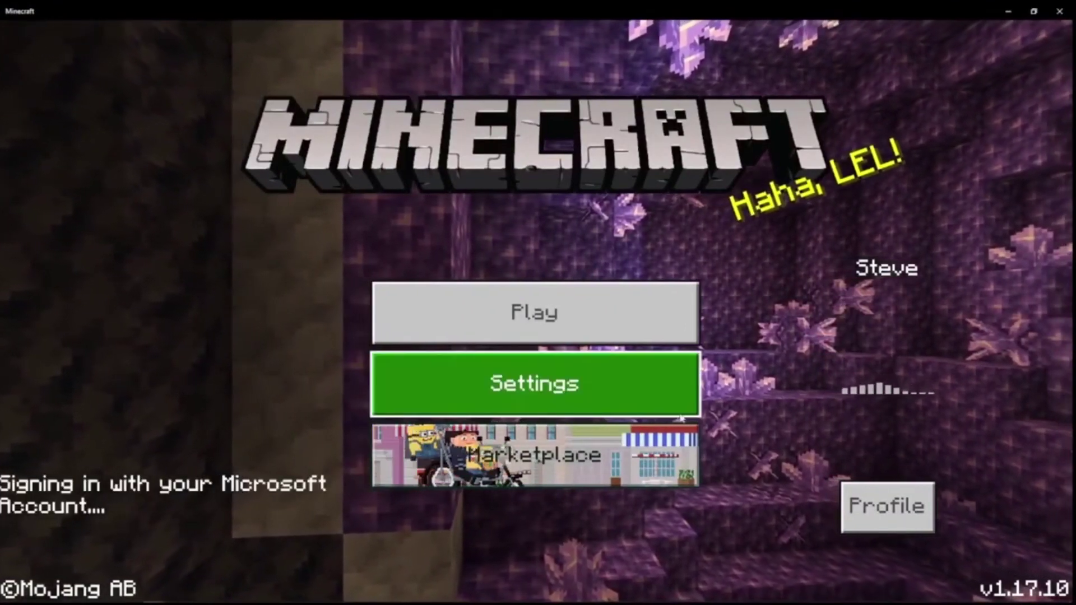
drag(469, 5, 763, 60)
click(29, 596)
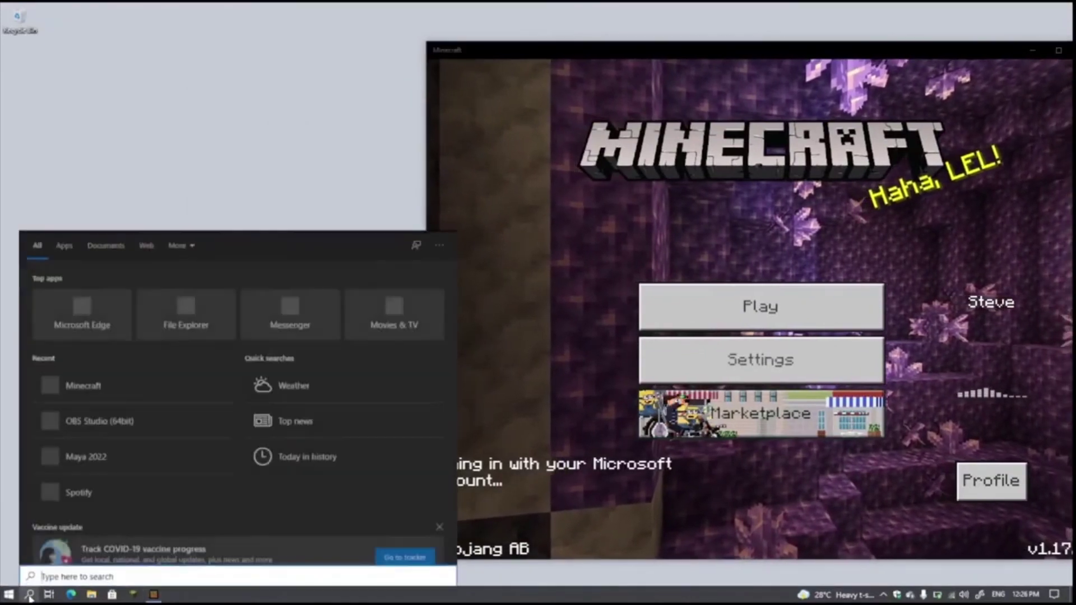
- Launch Xbox Console Companion via 'xbox c' and restore the Minecraft window
text(xbox c)
key(Return)
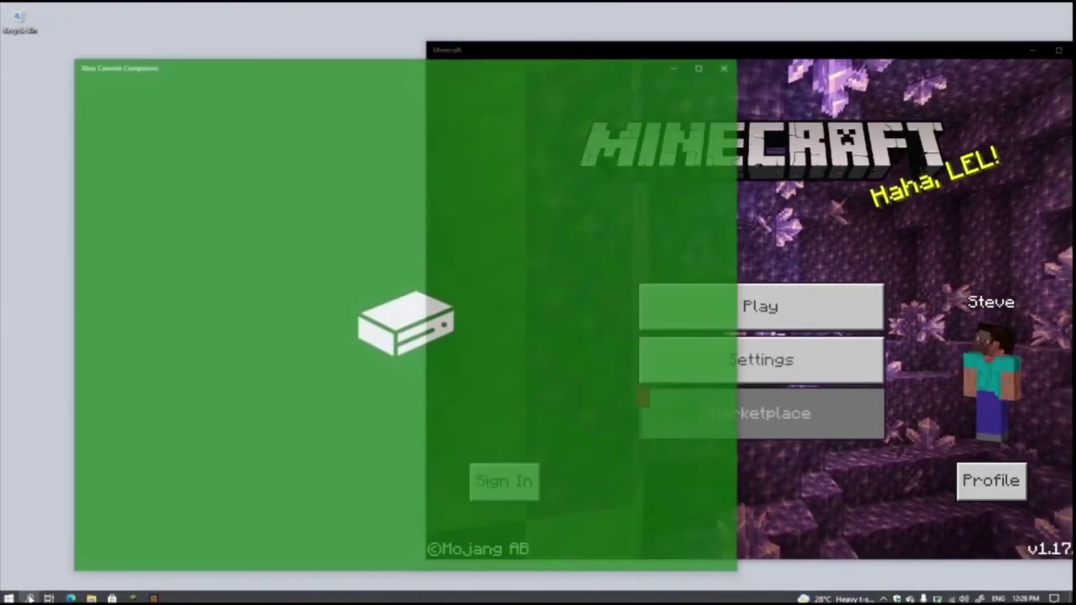
mouse_move(310, 70)
mouse_down()
mouse_move(297, 65)
mouse_move(323, 60)
mouse_up()
mouse_move(158, 599)
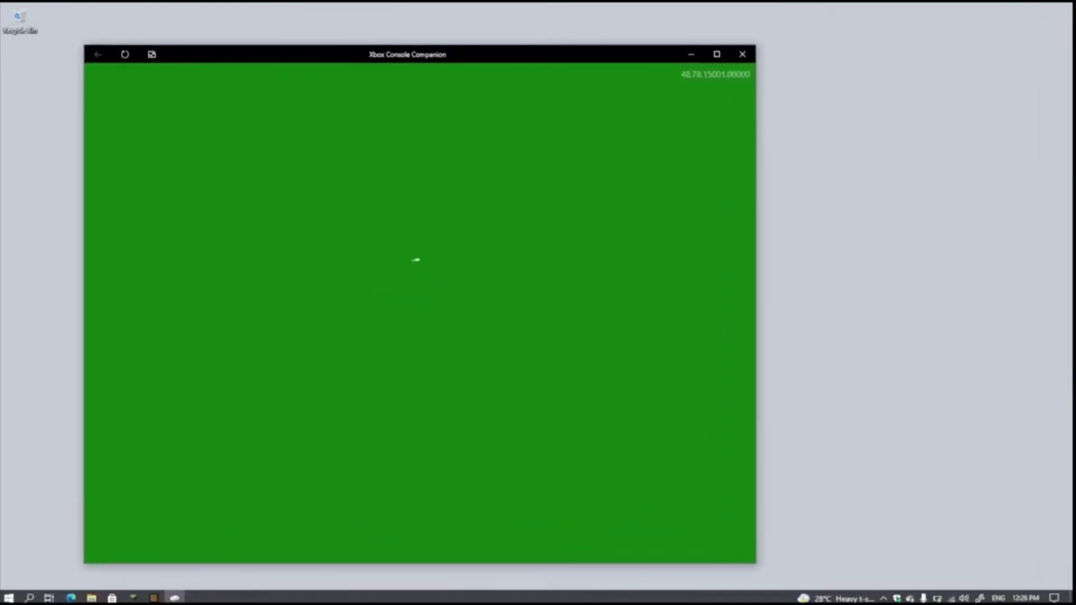
click(152, 595)
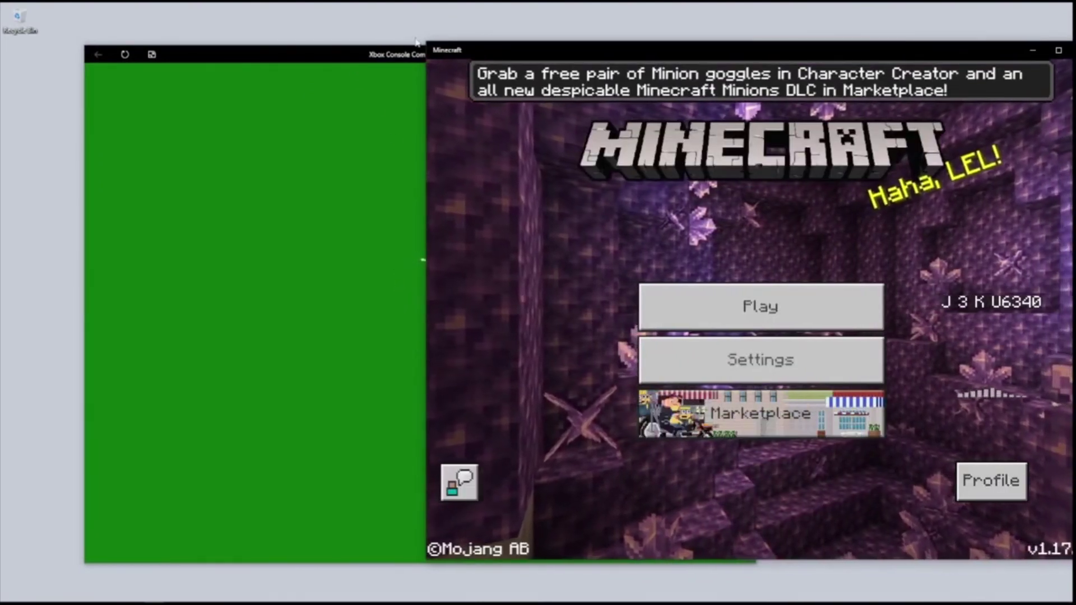
- Open the signed-in Xbox profile in the Companion, then close the Companion
drag(311, 50, 254, 28)
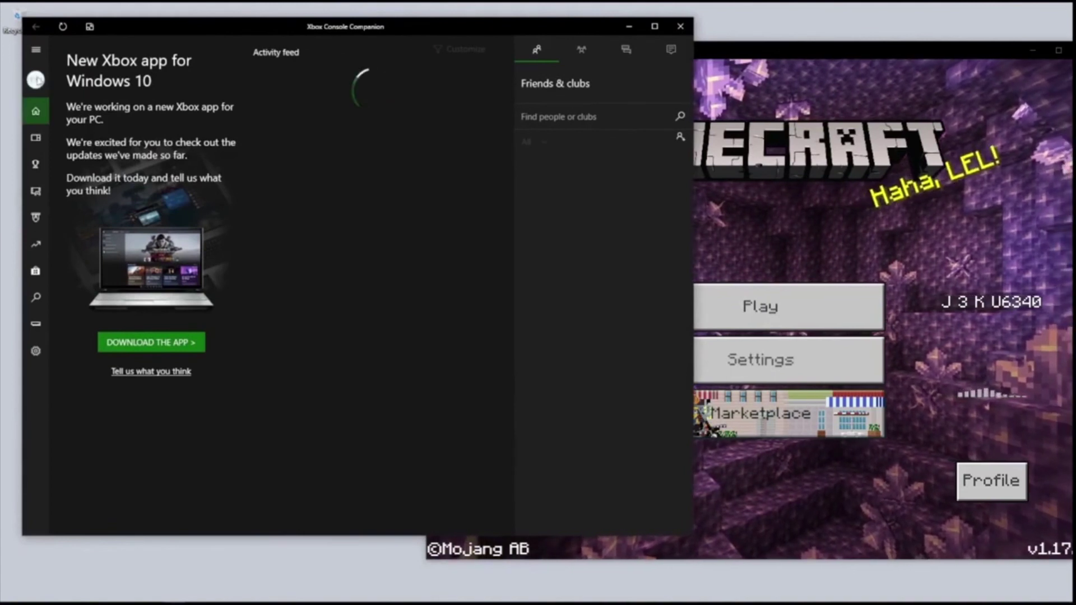
click(36, 79)
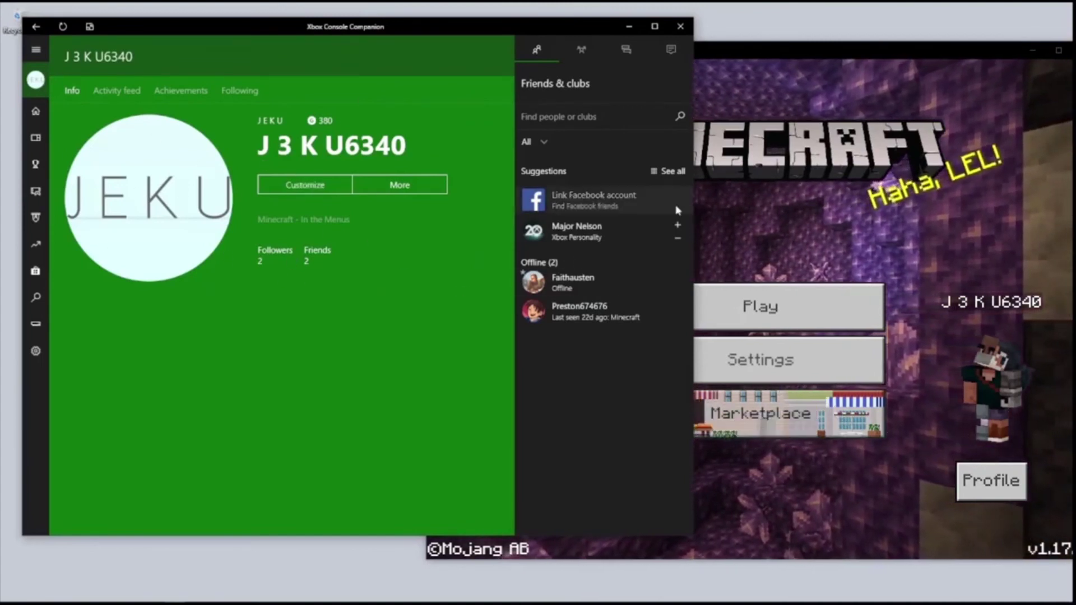
click(680, 27)
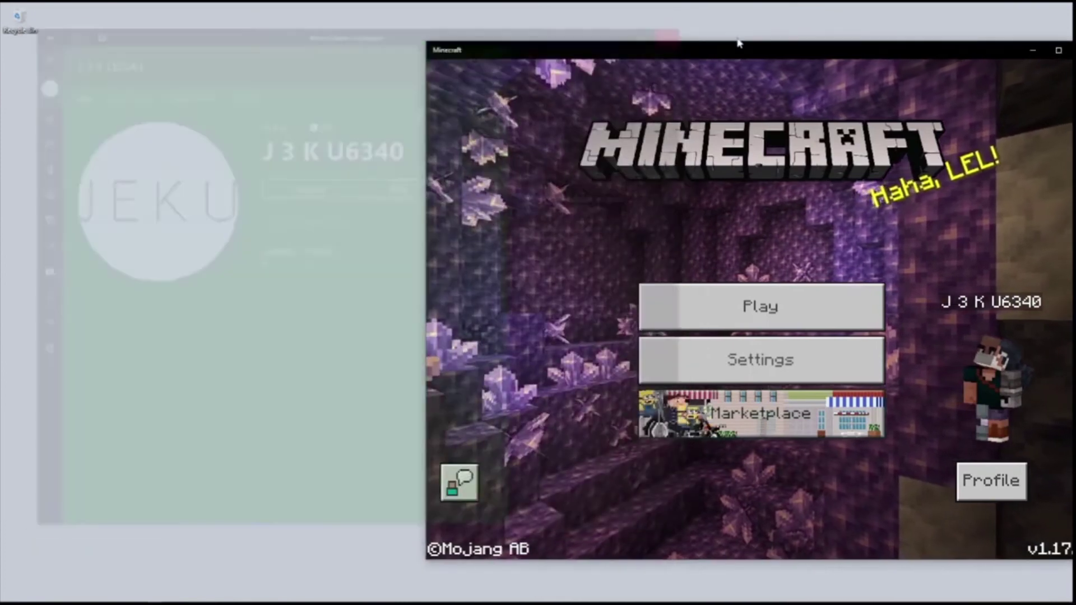